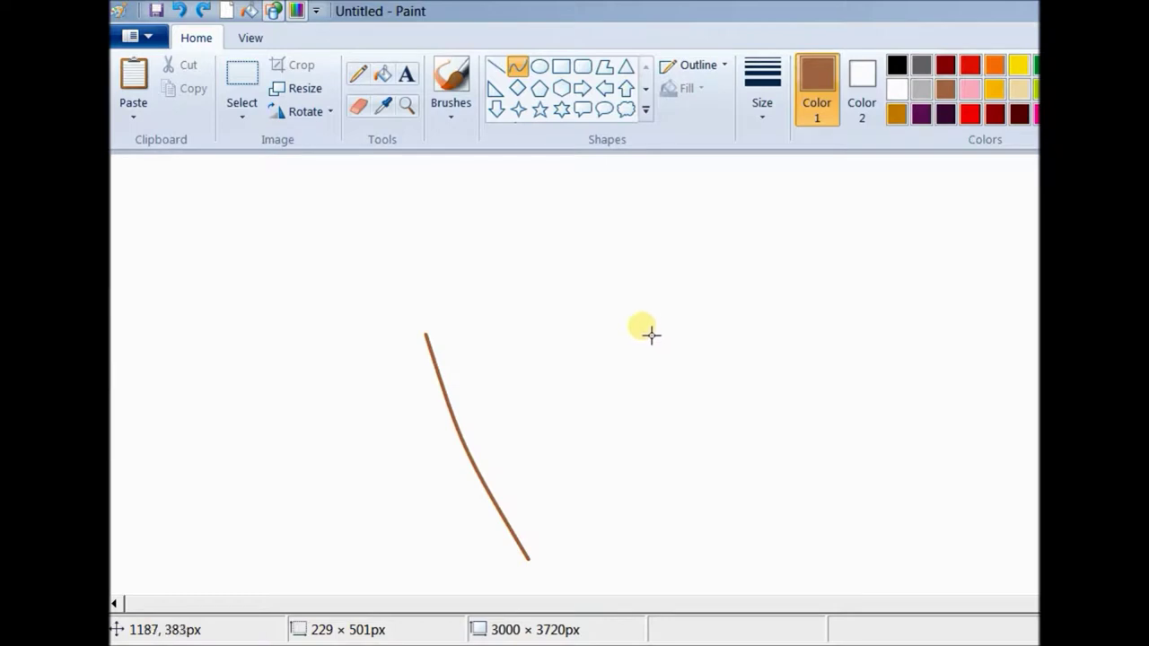
{"action": "left_click_drag", "start_coordinate": [477, 393], "coordinate": [527, 559]}
{"action": "left_click_drag", "start_coordinate": [494, 462], "coordinate": [472, 493]}
{"action": "key", "text": "ctrl+z"}
- Draw the brown cone outline with Curve: two inward-tapering sides and a gently bowed base about 203 × 23 px
{"action": "left_click_drag", "start_coordinate": [480, 406], "coordinate": [537, 565]}
{"action": "left_click_drag", "start_coordinate": [511, 515], "coordinate": [492, 493]}
{"action": "left_click", "coordinate": [515, 71]}
{"action": "mouse_move", "coordinate": [627, 563]}
{"action": "left_mouse_down"}
{"action": "mouse_move", "coordinate": [672, 416]}
{"action": "mouse_move", "coordinate": [662, 397]}
{"action": "mouse_move", "coordinate": [665, 463]}
{"action": "left_mouse_up"}
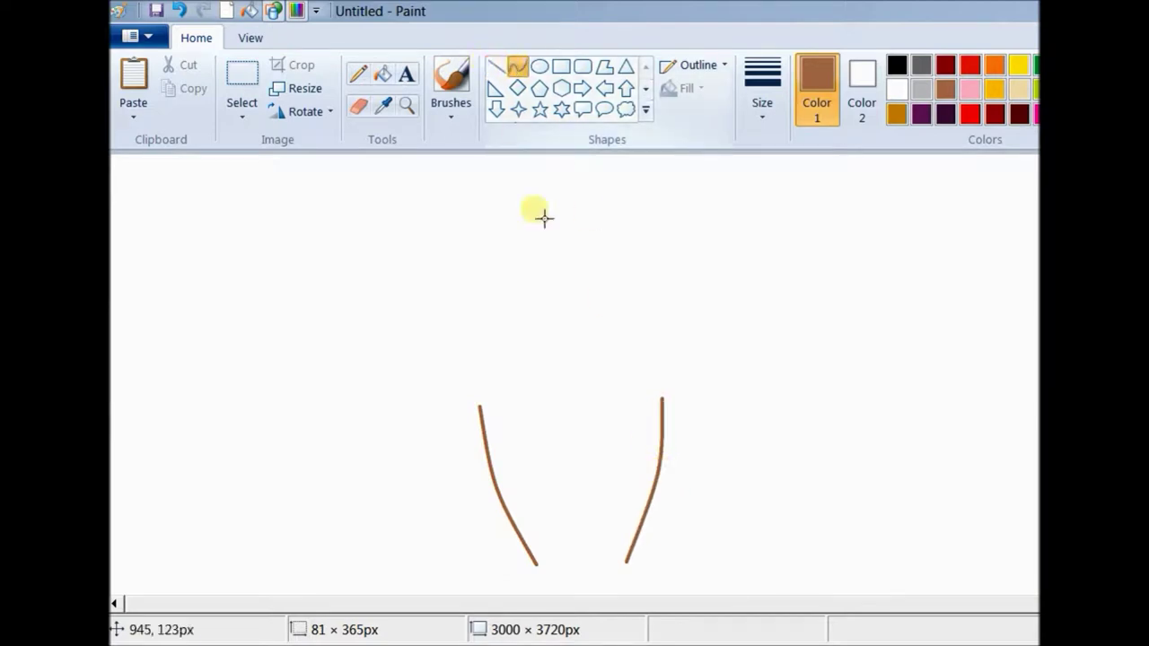
{"action": "left_click_drag", "start_coordinate": [539, 564], "coordinate": [594, 580]}
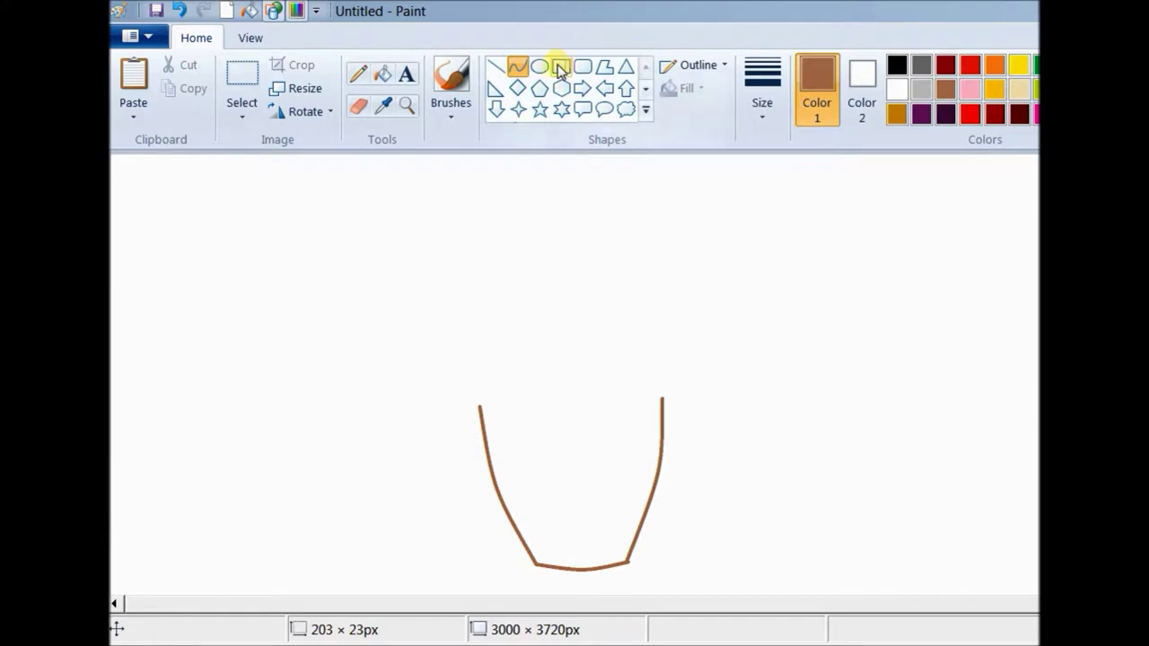
{"action": "left_click_drag", "start_coordinate": [466, 404], "coordinate": [682, 410]}
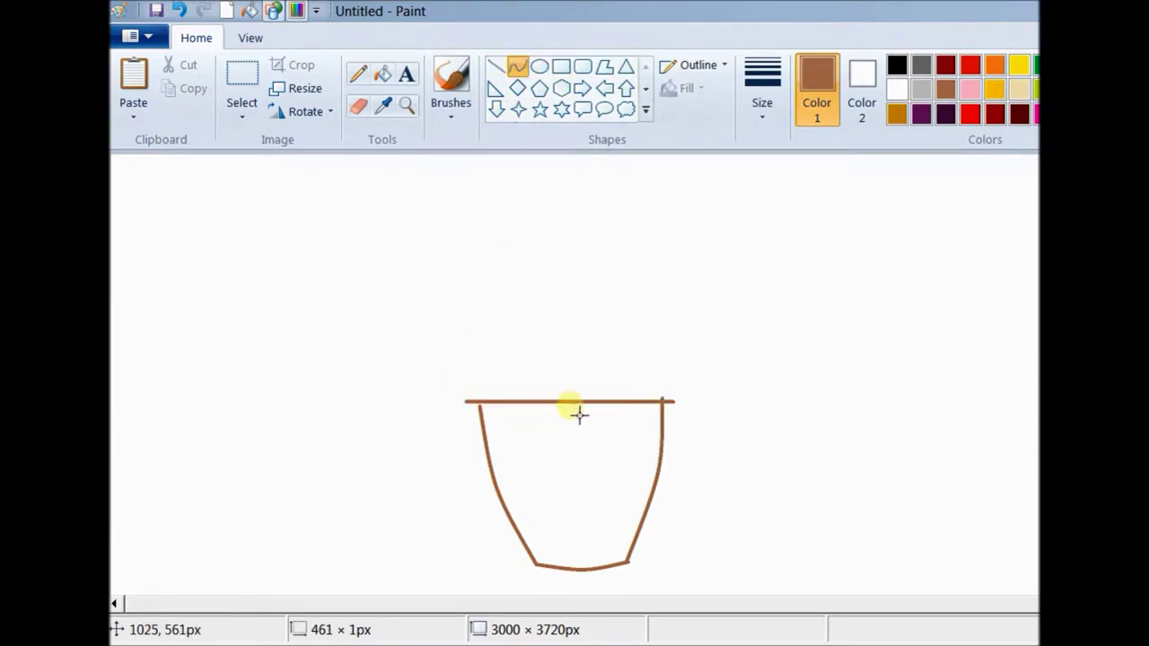
{"action": "key", "text": "ctrl+z"}
{"action": "left_click_drag", "start_coordinate": [469, 408], "coordinate": [697, 407]}
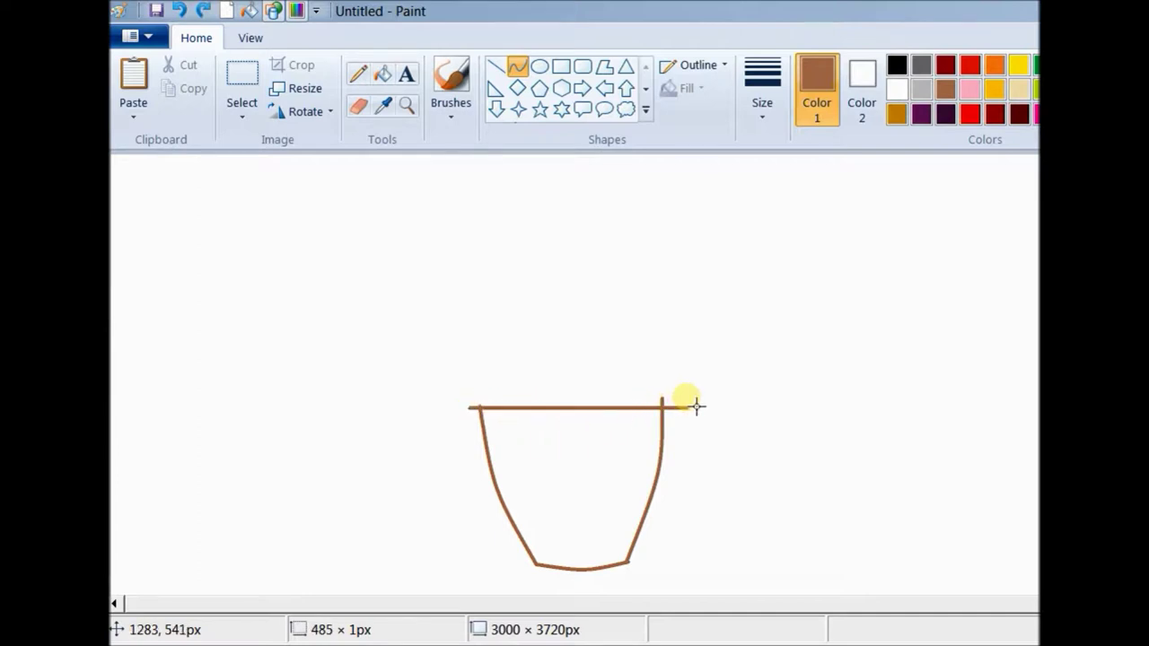
{"action": "key", "text": "ctrl+z"}
{"action": "left_click_drag", "start_coordinate": [442, 405], "coordinate": [667, 404]}
{"action": "key", "text": "ctrl+z"}
- Draw a horizontal rim line about 505 px wide across the cone with short upward-curving ends, erasing the stub above it
{"action": "left_click_drag", "start_coordinate": [458, 407], "coordinate": [700, 420]}
{"action": "left_click", "coordinate": [357, 105]}
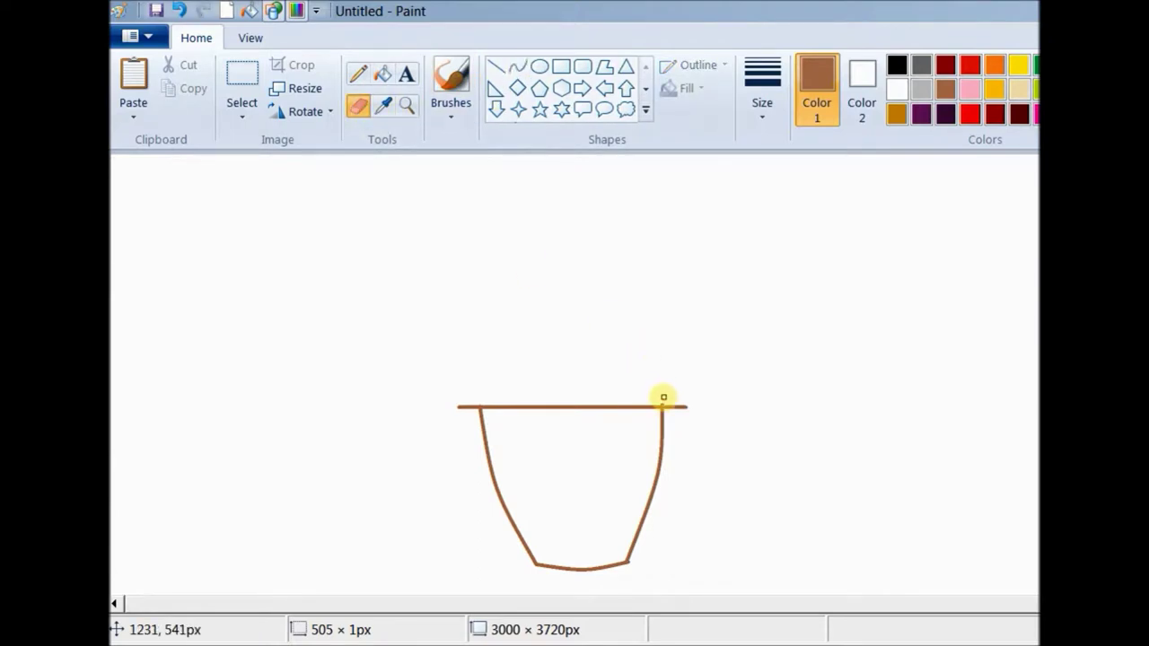
{"action": "left_click", "coordinate": [518, 67]}
{"action": "left_click_drag", "start_coordinate": [461, 410], "coordinate": [464, 398]}
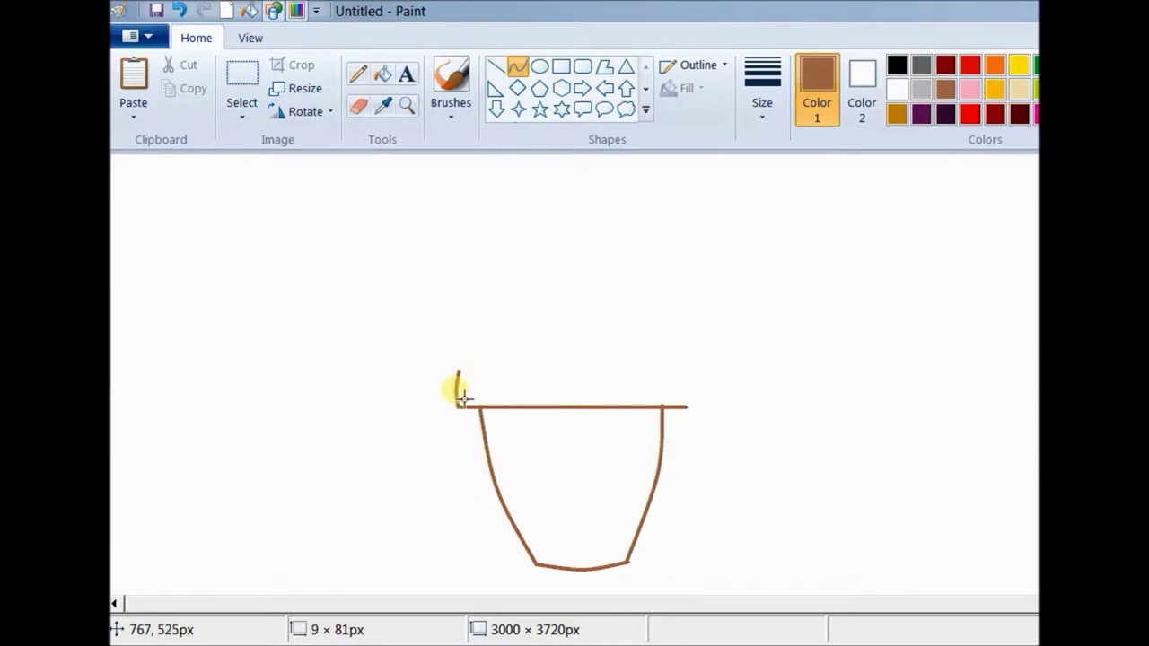
{"action": "left_click_drag", "start_coordinate": [688, 407], "coordinate": [686, 378]}
{"action": "left_click", "coordinate": [702, 392]}
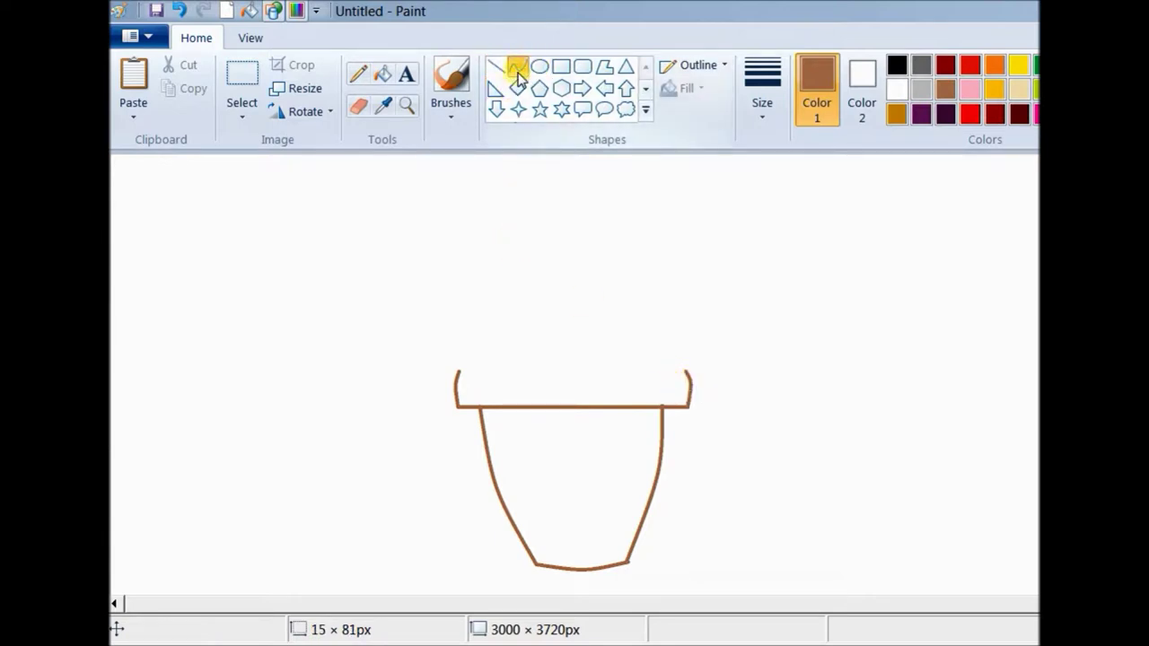
- Draw a blue circle about 343 × 335 px above the cone for the ice cream scoop
{"action": "left_click", "coordinate": [539, 67]}
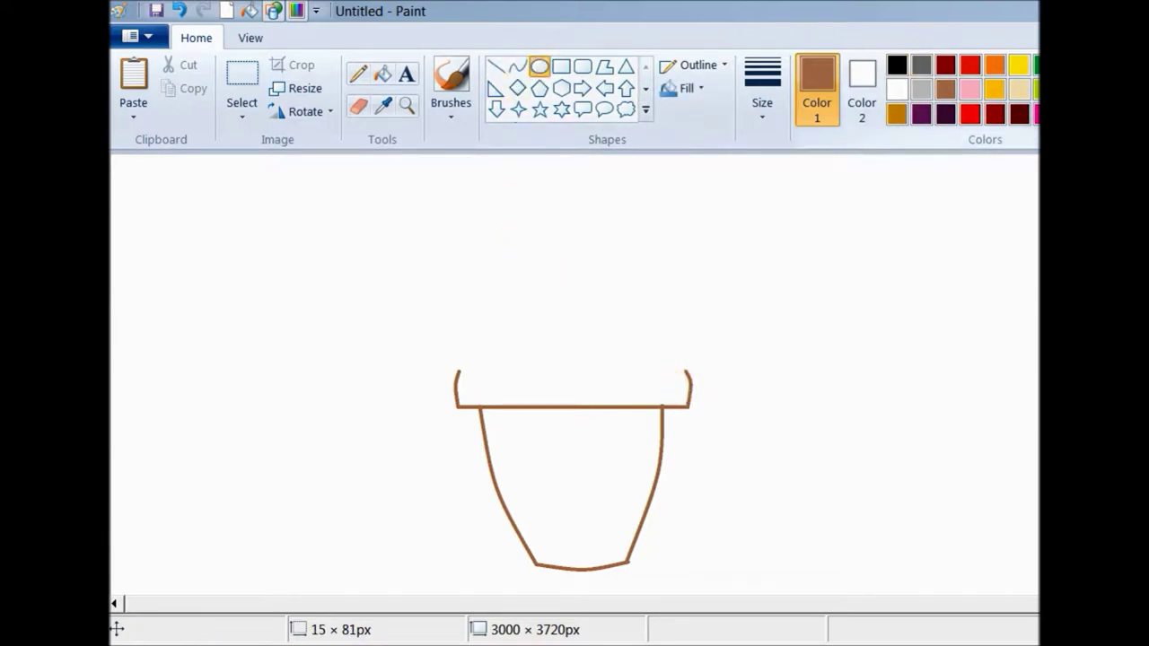
{"action": "left_click", "coordinate": [1069, 66]}
{"action": "left_click_drag", "start_coordinate": [495, 242], "coordinate": [649, 392]}
{"action": "left_click_drag", "start_coordinate": [611, 306], "coordinate": [602, 274]}
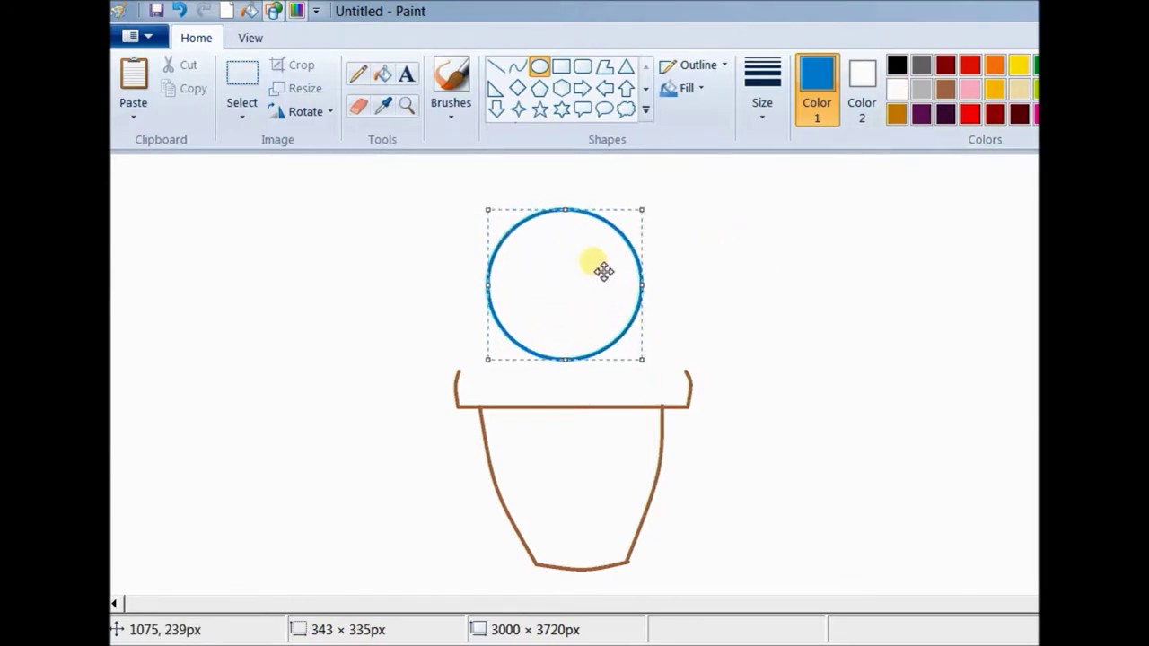
- Enlarge and reposition the blue circle so it spans nearly the full rim width and rests just above the rim line
{"action": "left_click_drag", "start_coordinate": [487, 285], "coordinate": [451, 285]}
{"action": "mouse_move", "coordinate": [553, 369]}
{"action": "left_mouse_down"}
{"action": "mouse_move", "coordinate": [546, 395]}
{"action": "mouse_move", "coordinate": [547, 376]}
{"action": "left_mouse_up"}
{"action": "left_click_drag", "start_coordinate": [570, 330], "coordinate": [597, 350]}
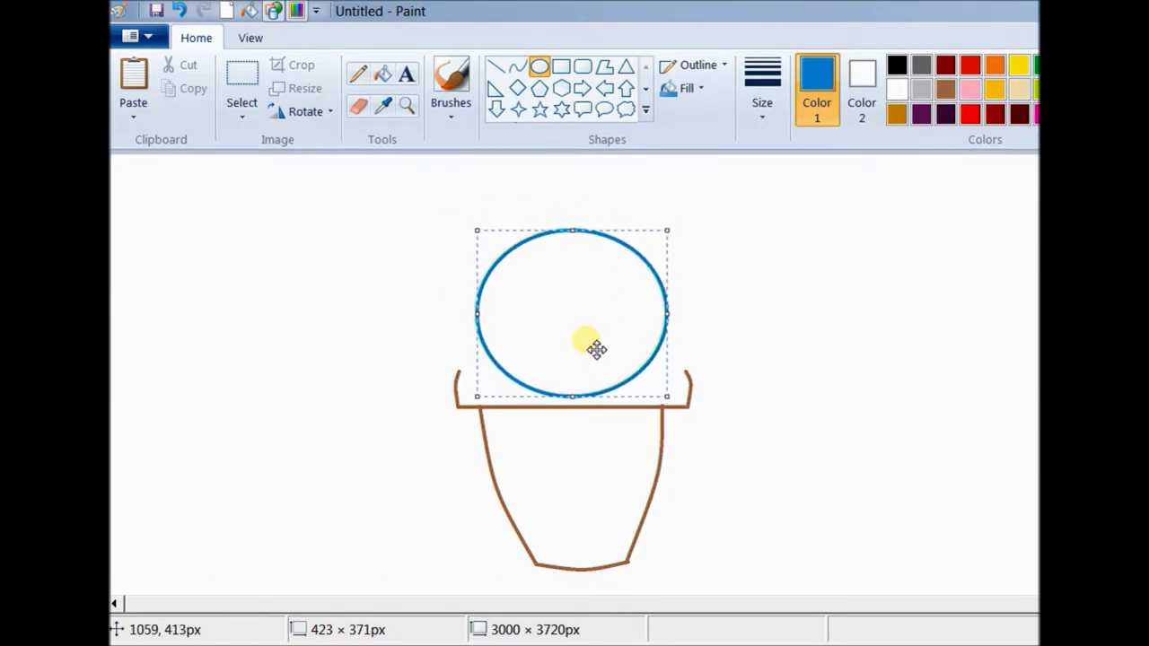
{"action": "left_click_drag", "start_coordinate": [572, 231], "coordinate": [573, 192]}
{"action": "left_click_drag", "start_coordinate": [477, 294], "coordinate": [462, 296]}
{"action": "left_click_drag", "start_coordinate": [672, 290], "coordinate": [687, 290]}
{"action": "left_click", "coordinate": [748, 263]}
{"action": "left_click", "coordinate": [517, 67]}
{"action": "left_click_drag", "start_coordinate": [474, 347], "coordinate": [456, 364]}
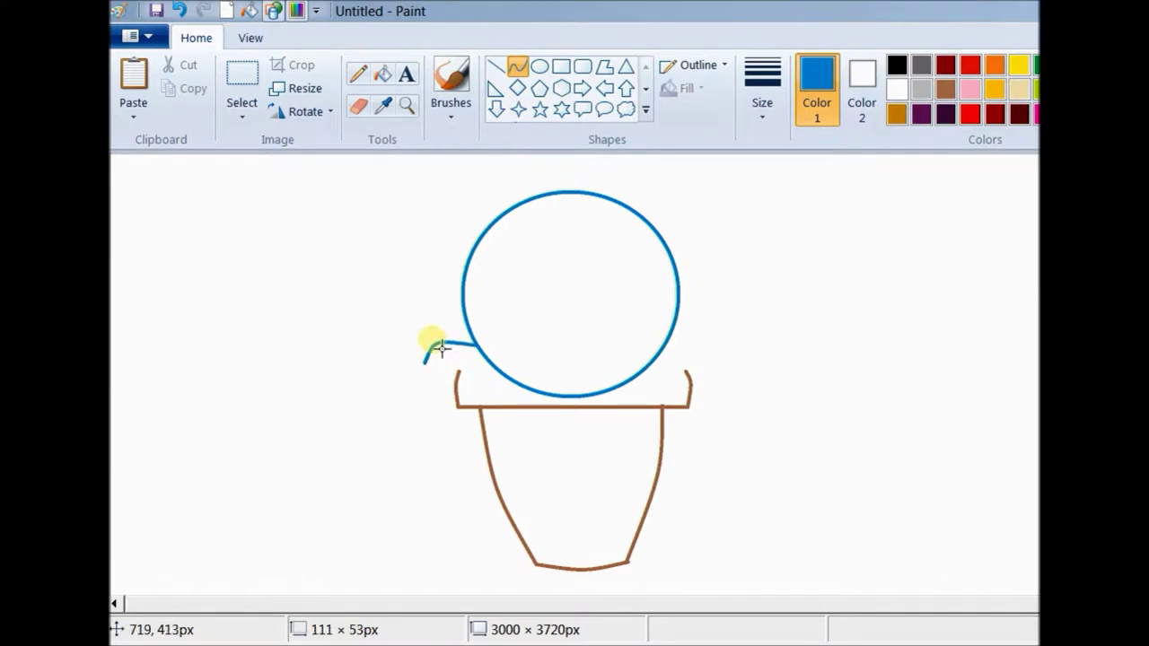
{"action": "left_click", "coordinate": [518, 66]}
{"action": "left_click_drag", "start_coordinate": [423, 364], "coordinate": [467, 407]}
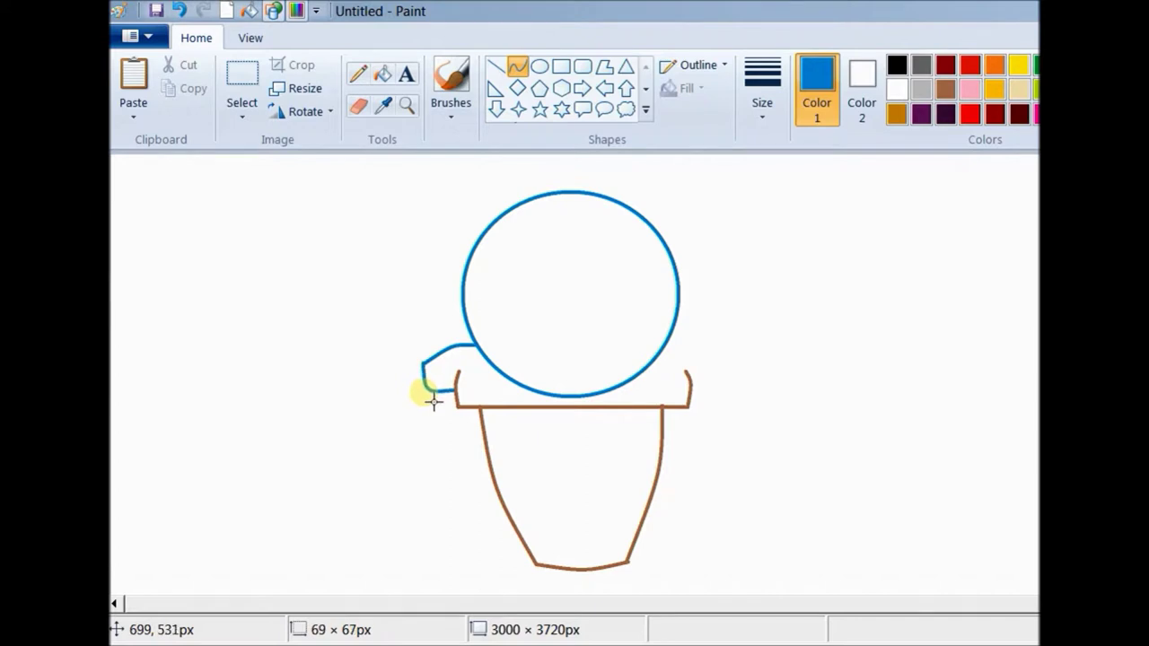
{"action": "key", "text": "ctrl+z"}
{"action": "key", "text": "ctrl+z"}
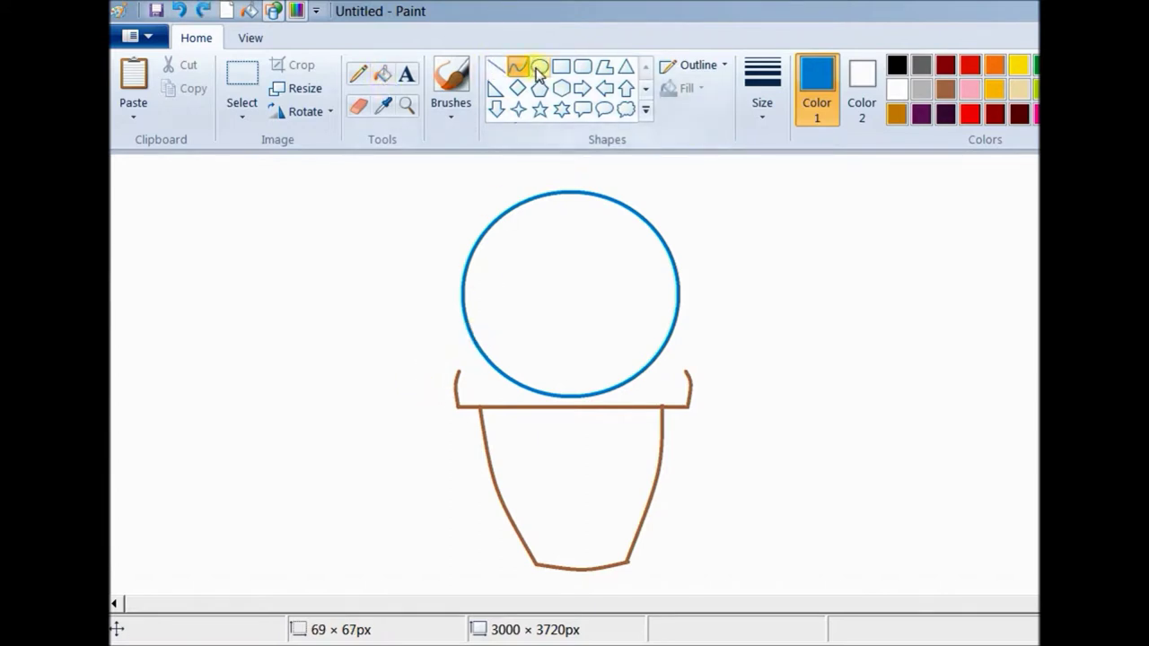
- Add a row of overlapping small blue ovals along the scoop's lower edge, with larger ones at both ends
{"action": "left_click", "coordinate": [538, 67]}
{"action": "mouse_move", "coordinate": [437, 354]}
{"action": "left_mouse_down"}
{"action": "mouse_move", "coordinate": [511, 420]}
{"action": "mouse_move", "coordinate": [483, 341]}
{"action": "mouse_move", "coordinate": [535, 410]}
{"action": "mouse_move", "coordinate": [596, 409]}
{"action": "mouse_move", "coordinate": [576, 409]}
{"action": "mouse_move", "coordinate": [572, 381]}
{"action": "mouse_move", "coordinate": [541, 384]}
{"action": "mouse_move", "coordinate": [600, 399]}
{"action": "mouse_move", "coordinate": [625, 386]}
{"action": "mouse_move", "coordinate": [638, 405]}
{"action": "left_mouse_up"}
{"action": "left_click", "coordinate": [559, 332]}
{"action": "left_click", "coordinate": [599, 336]}
{"action": "left_click", "coordinate": [621, 342]}
{"action": "left_click_drag", "start_coordinate": [662, 320], "coordinate": [722, 368]}
{"action": "left_click_drag", "start_coordinate": [632, 353], "coordinate": [672, 393]}
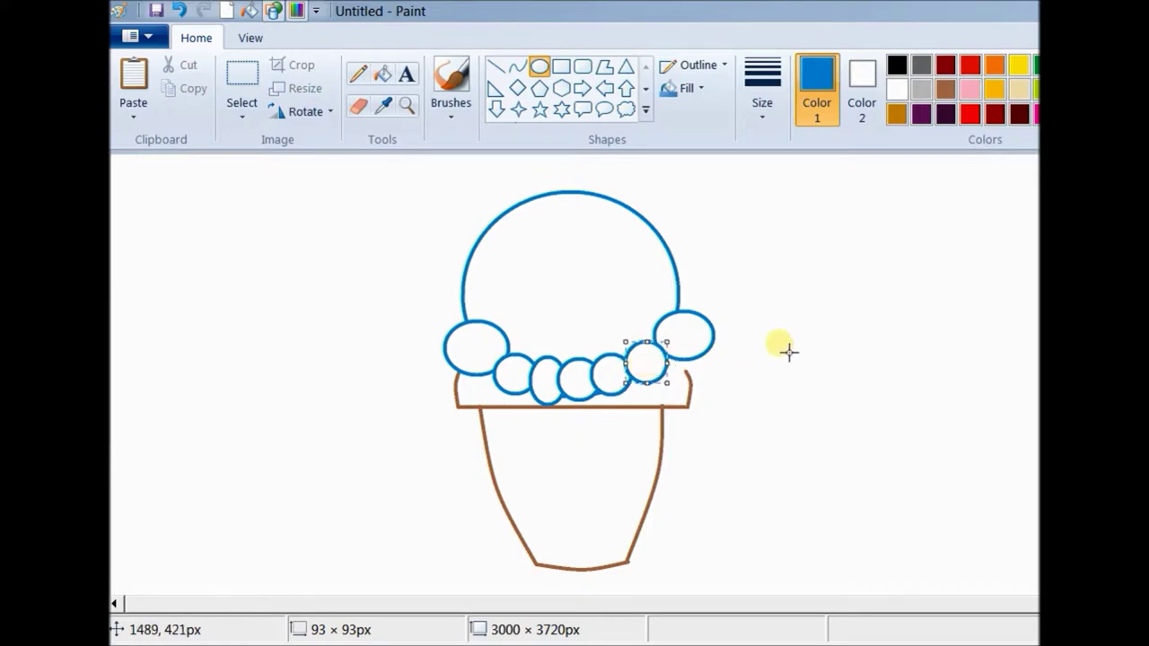
- Fill the scoop circle and all the small ovals along its lower edge with blue
{"action": "left_click", "coordinate": [383, 76]}
{"action": "left_click", "coordinate": [578, 255]}
{"action": "left_click", "coordinate": [479, 358]}
{"action": "left_click", "coordinate": [517, 375]}
{"action": "left_click", "coordinate": [552, 386]}
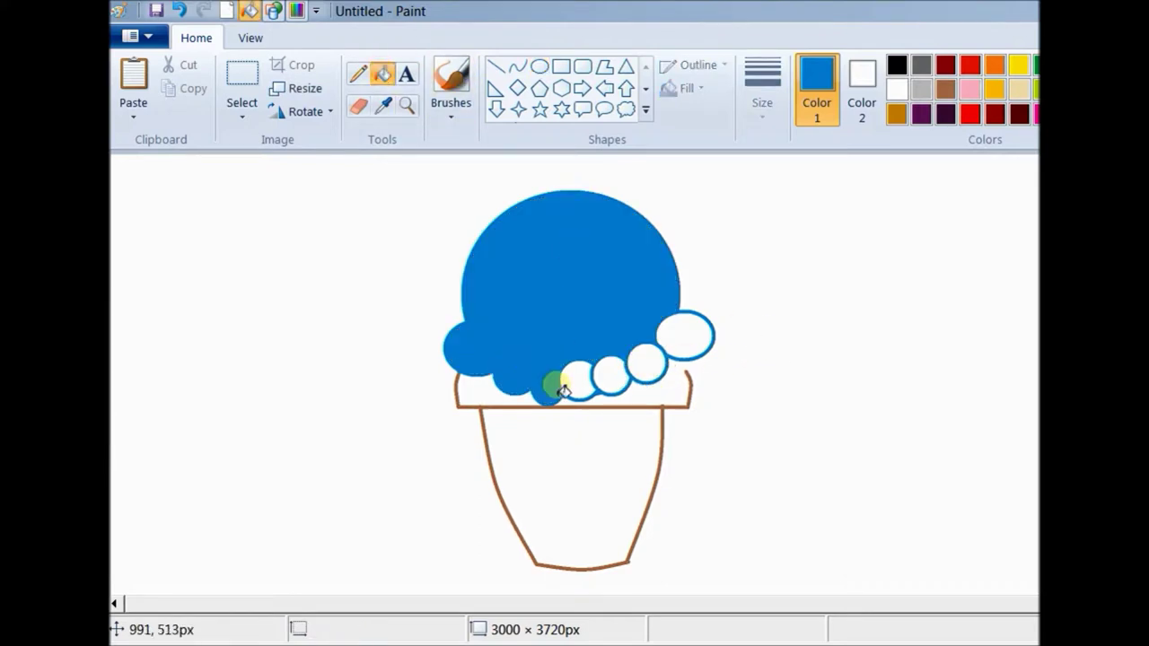
{"action": "left_click", "coordinate": [579, 380]}
{"action": "left_click", "coordinate": [612, 375]}
{"action": "left_click", "coordinate": [645, 365]}
{"action": "left_click", "coordinate": [695, 341]}
{"action": "left_click", "coordinate": [590, 346]}
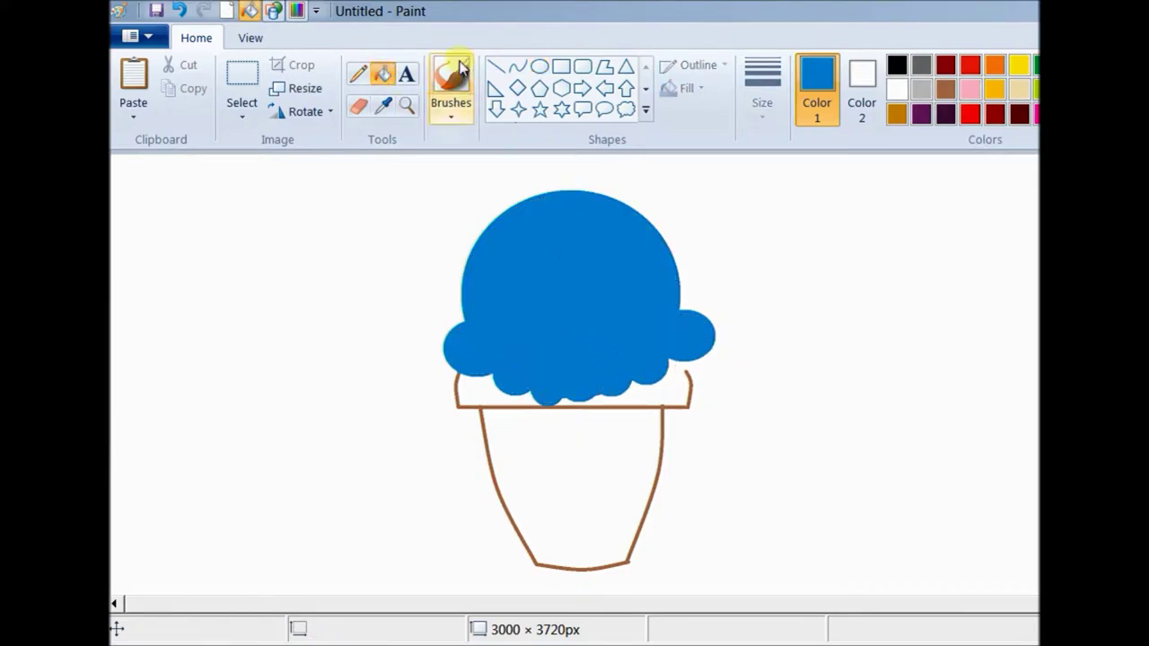
- Close the gap between the rim's right end and the scoop with a short brown curve about 39 × 37 px
{"action": "left_click", "coordinate": [517, 67]}
{"action": "left_click_drag", "start_coordinate": [665, 356], "coordinate": [675, 364]}
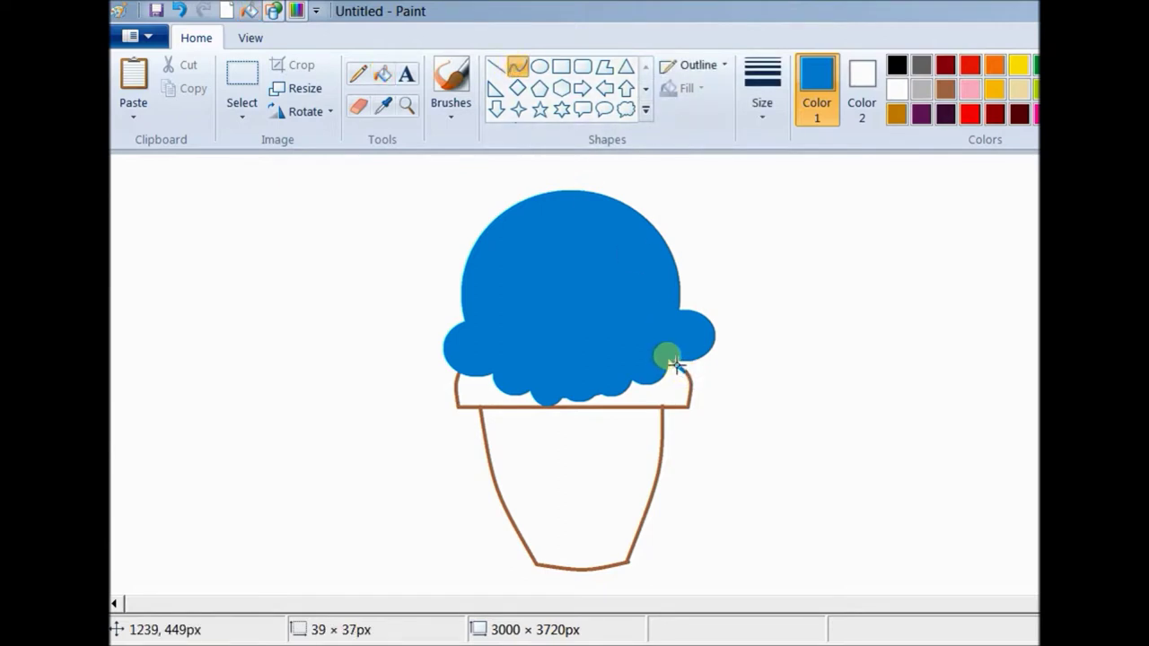
{"action": "left_click", "coordinate": [946, 90]}
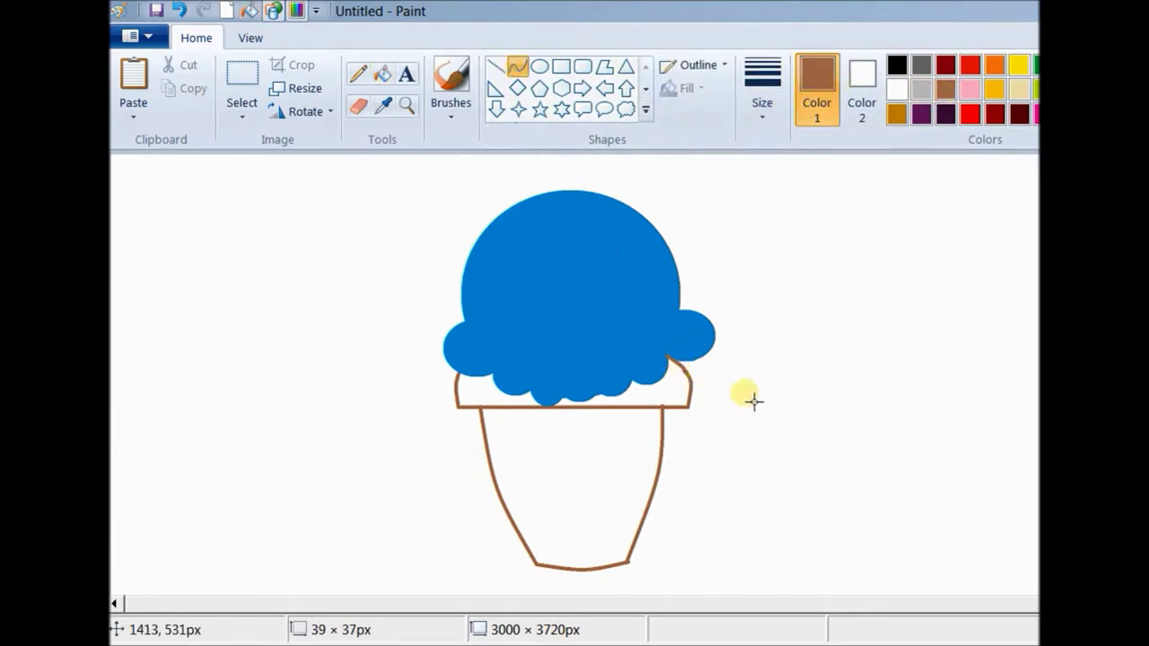
- Sample a light golden brown with the Color picker and fill both rim areas and the cone body with it
{"action": "left_click", "coordinate": [384, 77]}
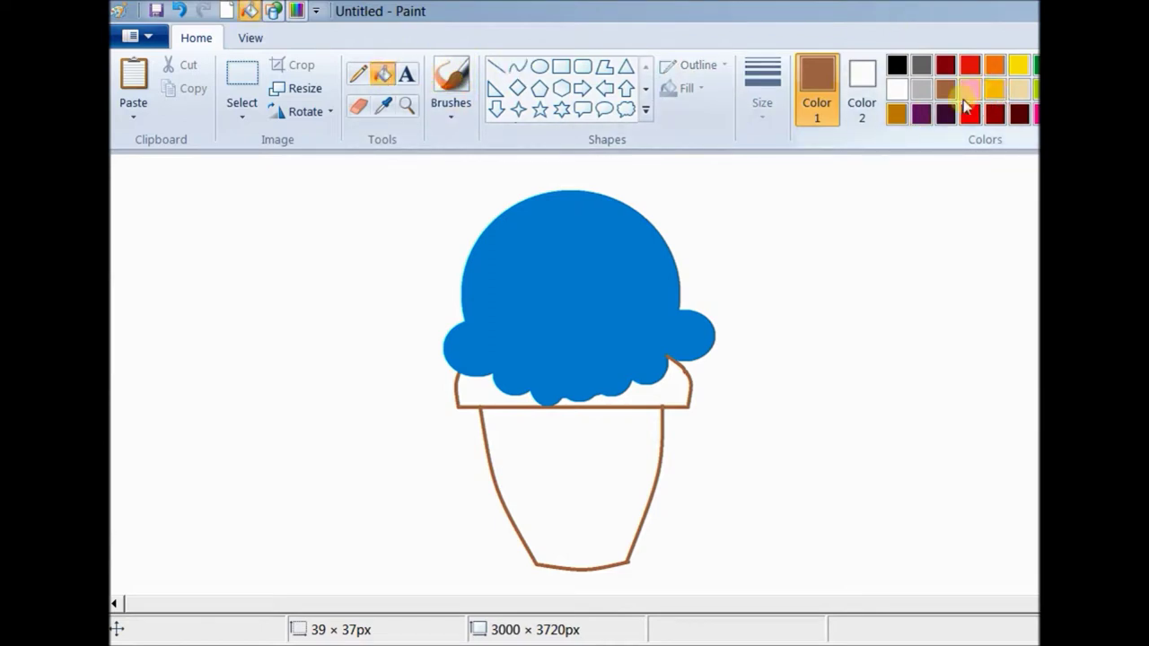
{"action": "left_click", "coordinate": [380, 105]}
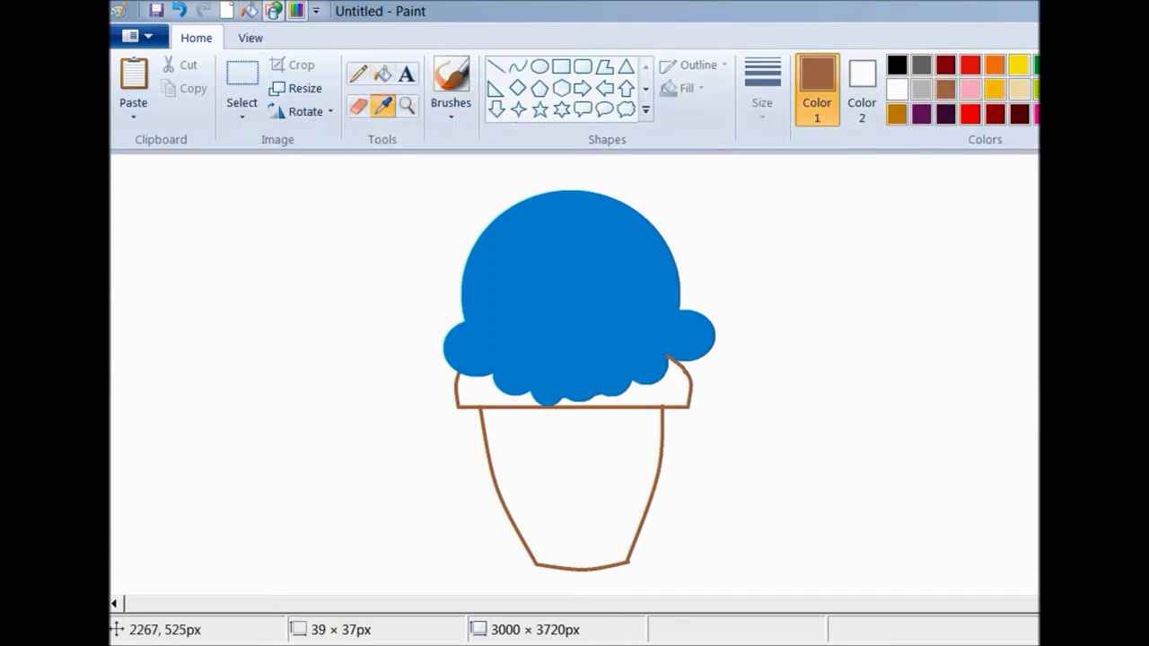
{"action": "left_click", "coordinate": [1105, 391]}
{"action": "left_click", "coordinate": [486, 396]}
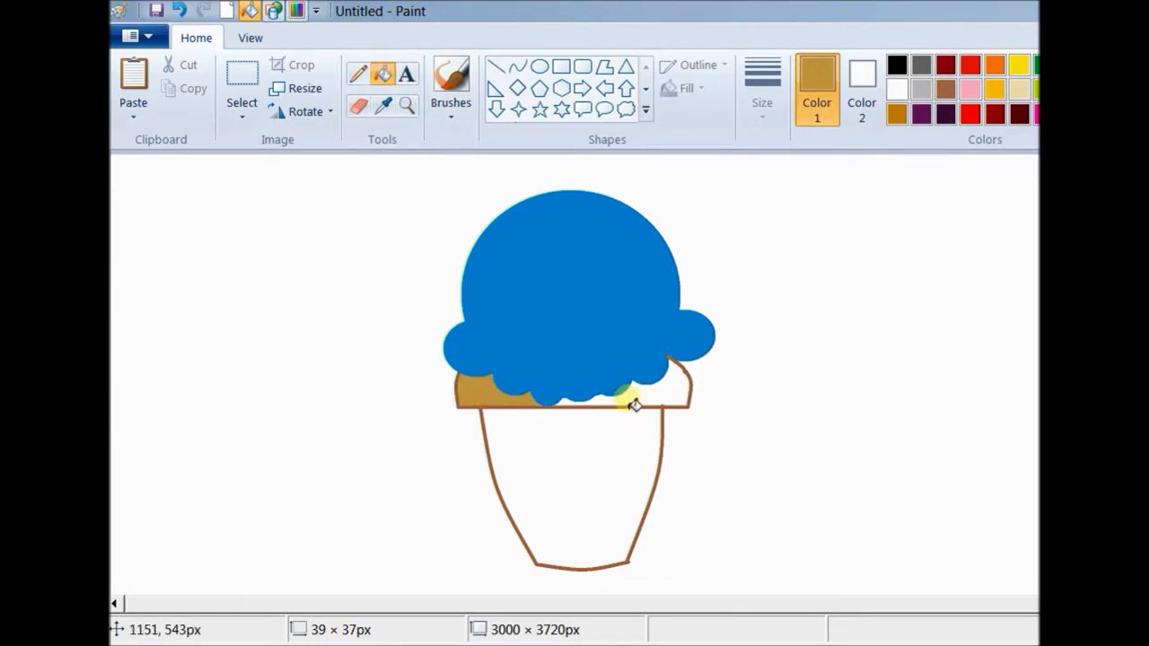
{"action": "left_click", "coordinate": [633, 404]}
{"action": "left_click", "coordinate": [610, 451]}
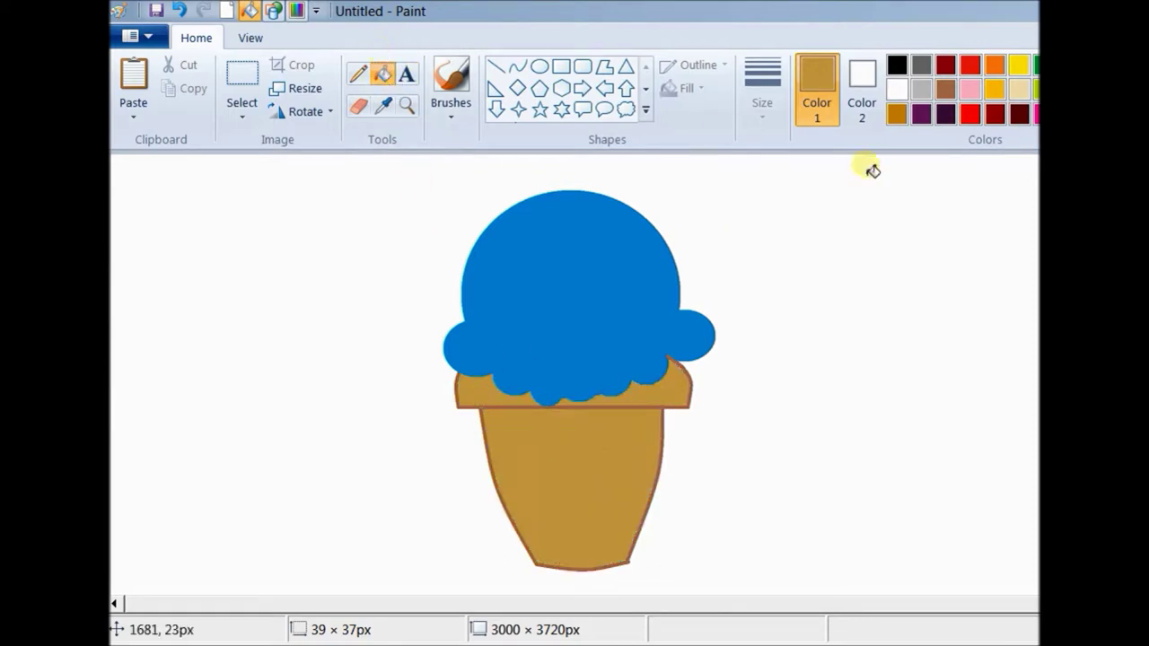
- Sample a darker golden brown with the Color picker and recolor the cone's outline with it
{"action": "left_click", "coordinate": [384, 105]}
{"action": "left_click", "coordinate": [1110, 393]}
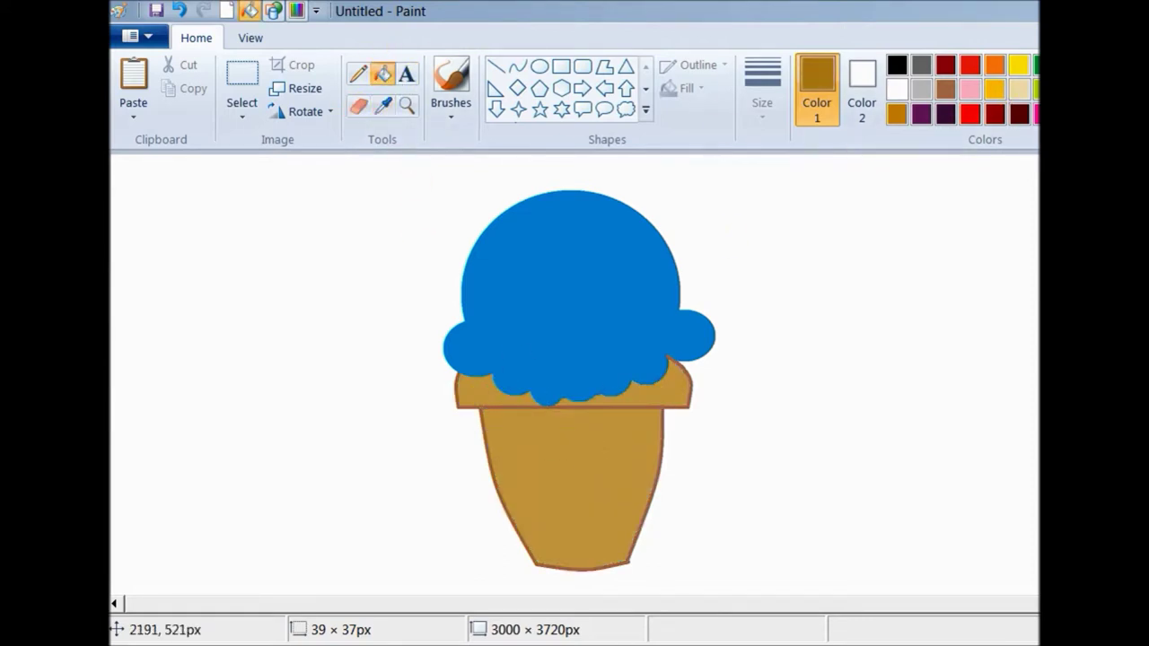
{"action": "left_click", "coordinate": [492, 406]}
- Draw three diagonal waffle curves from the middle of the rim down to the cone's right edge
{"action": "left_click", "coordinate": [518, 66]}
{"action": "left_click_drag", "start_coordinate": [526, 409], "coordinate": [636, 536]}
{"action": "left_click_drag", "start_coordinate": [583, 475], "coordinate": [575, 484]}
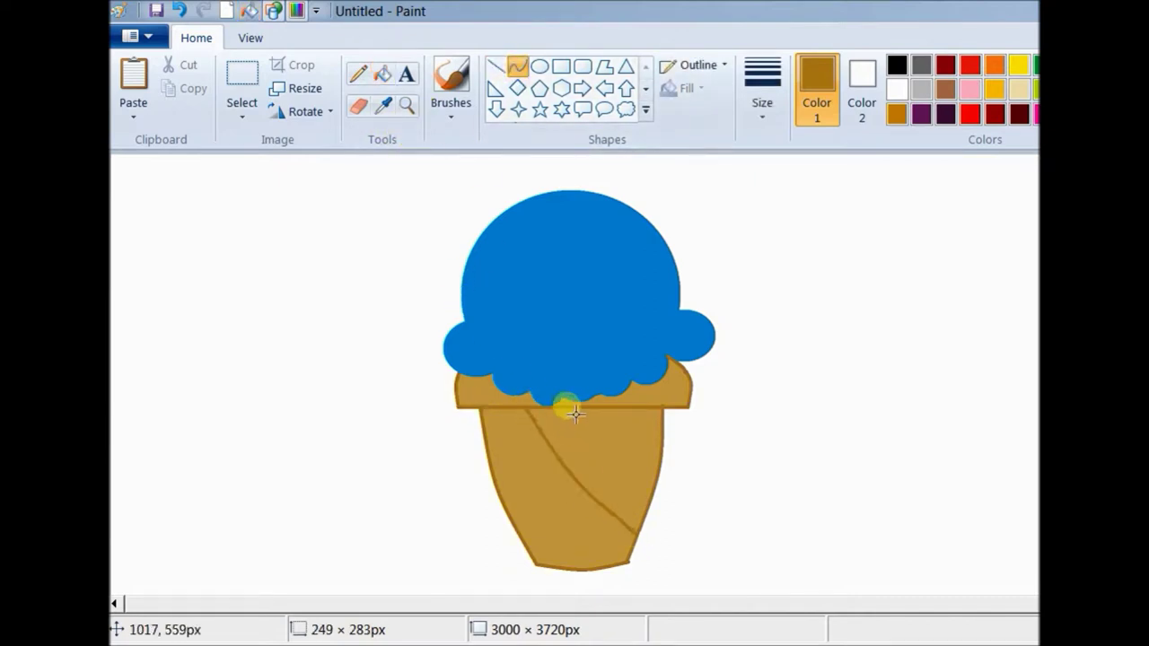
{"action": "left_click_drag", "start_coordinate": [545, 405], "coordinate": [644, 531]}
{"action": "left_click_drag", "start_coordinate": [616, 480], "coordinate": [595, 474]}
{"action": "left_click", "coordinate": [514, 68]}
{"action": "left_click_drag", "start_coordinate": [585, 415], "coordinate": [660, 499]}
{"action": "left_click_drag", "start_coordinate": [627, 460], "coordinate": [614, 463]}
- Add three progressively shorter diagonal curves toward the upper-right corner of the cone body
{"action": "left_click", "coordinate": [519, 72]}
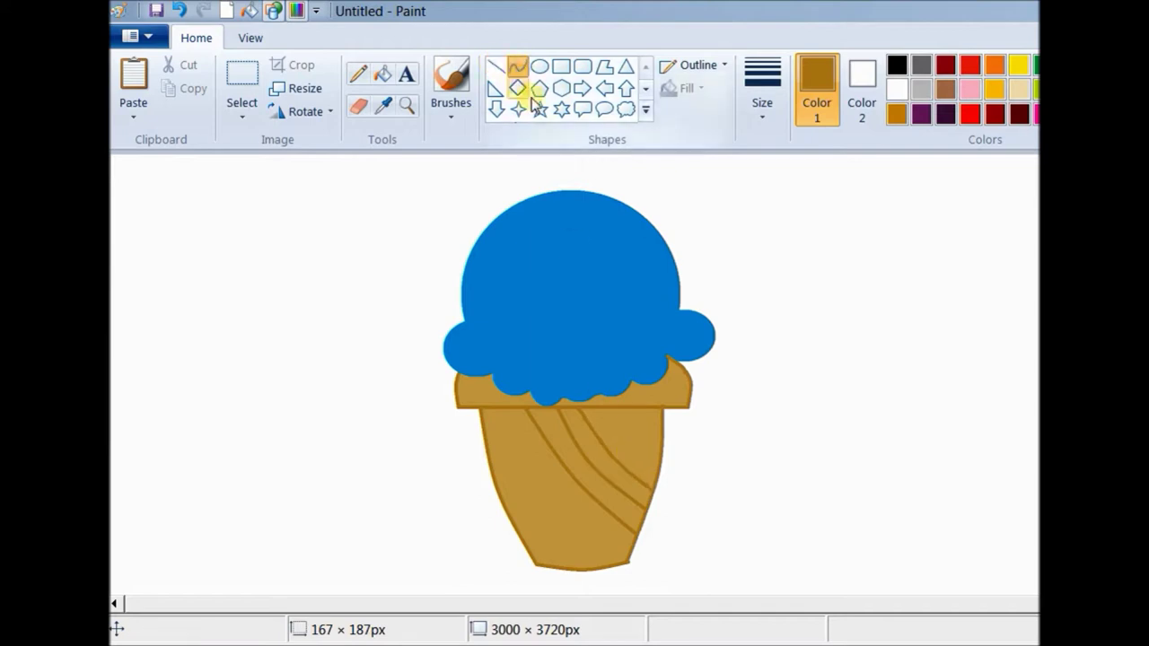
{"action": "left_click_drag", "start_coordinate": [595, 410], "coordinate": [669, 456]}
{"action": "left_click", "coordinate": [517, 68]}
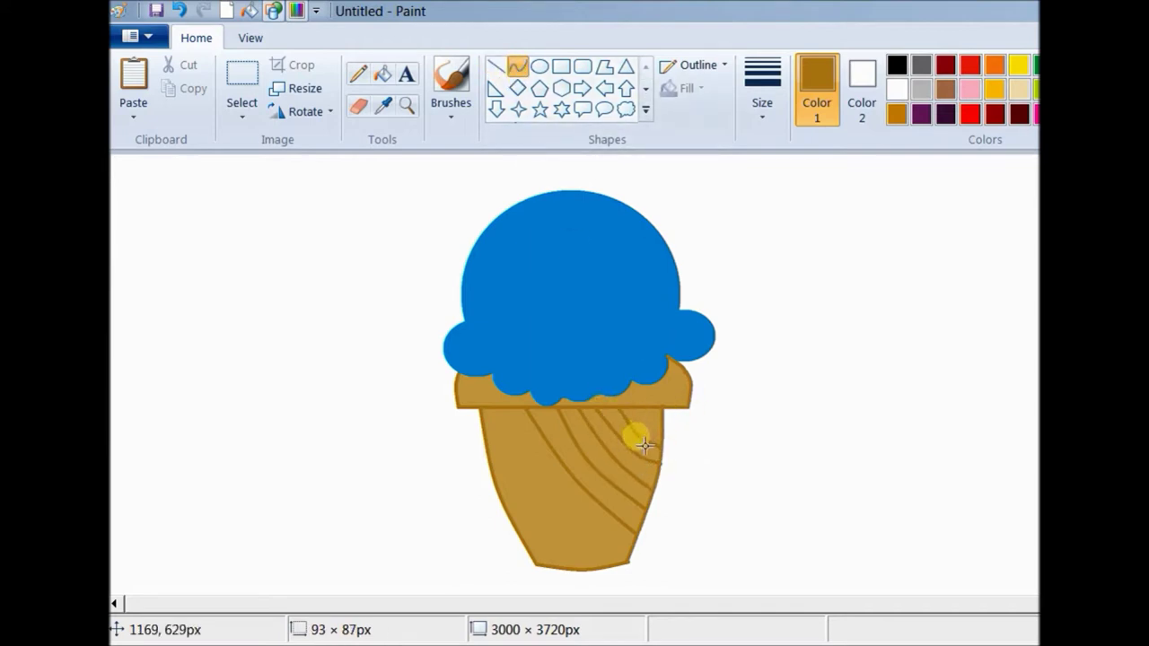
{"action": "left_click", "coordinate": [516, 67]}
{"action": "left_click_drag", "start_coordinate": [638, 405], "coordinate": [672, 437]}
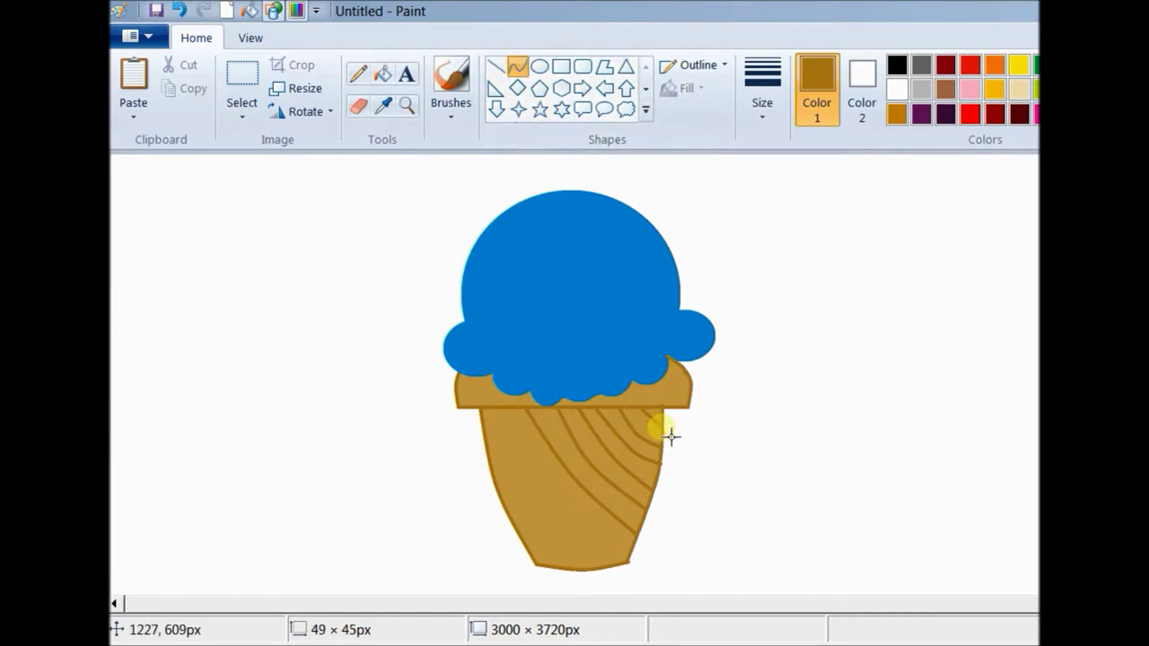
- Draw three long diagonal curves from the rim's left part down to the cone's lower right and base
{"action": "left_click", "coordinate": [517, 67]}
{"action": "left_click_drag", "start_coordinate": [509, 408], "coordinate": [640, 560]}
{"action": "left_click_drag", "start_coordinate": [577, 489], "coordinate": [563, 497]}
{"action": "left_click", "coordinate": [517, 68]}
{"action": "left_click_drag", "start_coordinate": [501, 414], "coordinate": [626, 573]}
{"action": "left_click_drag", "start_coordinate": [566, 500], "coordinate": [546, 497]}
{"action": "left_click", "coordinate": [515, 68]}
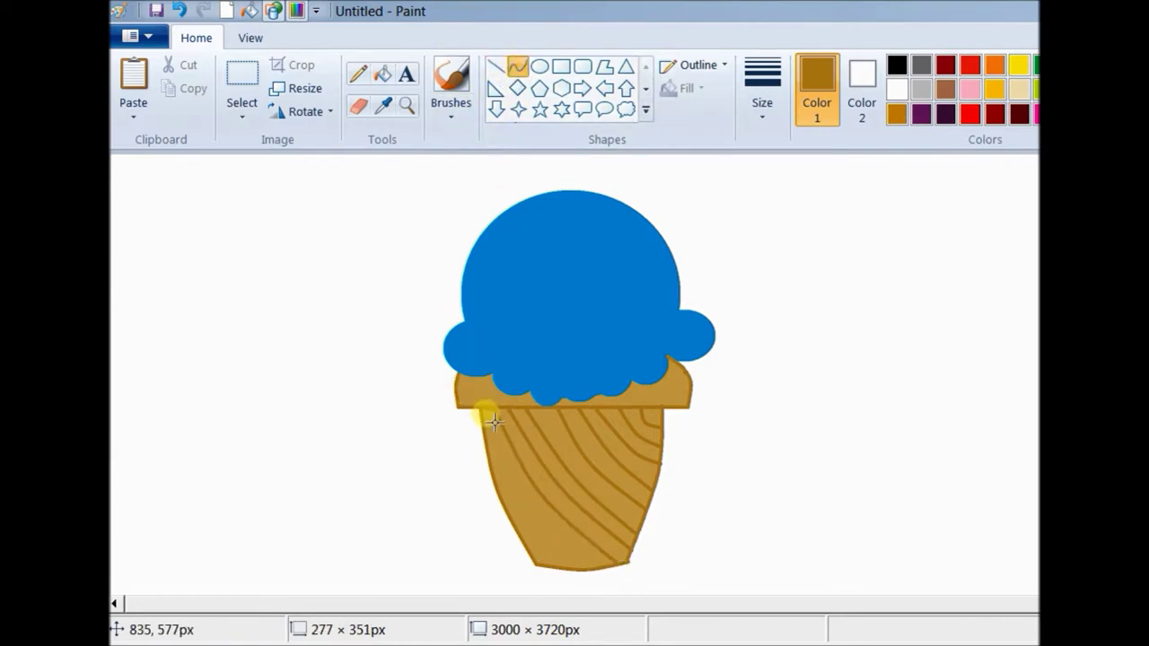
{"action": "left_click_drag", "start_coordinate": [492, 414], "coordinate": [597, 577]}
{"action": "left_click_drag", "start_coordinate": [551, 510], "coordinate": [536, 523]}
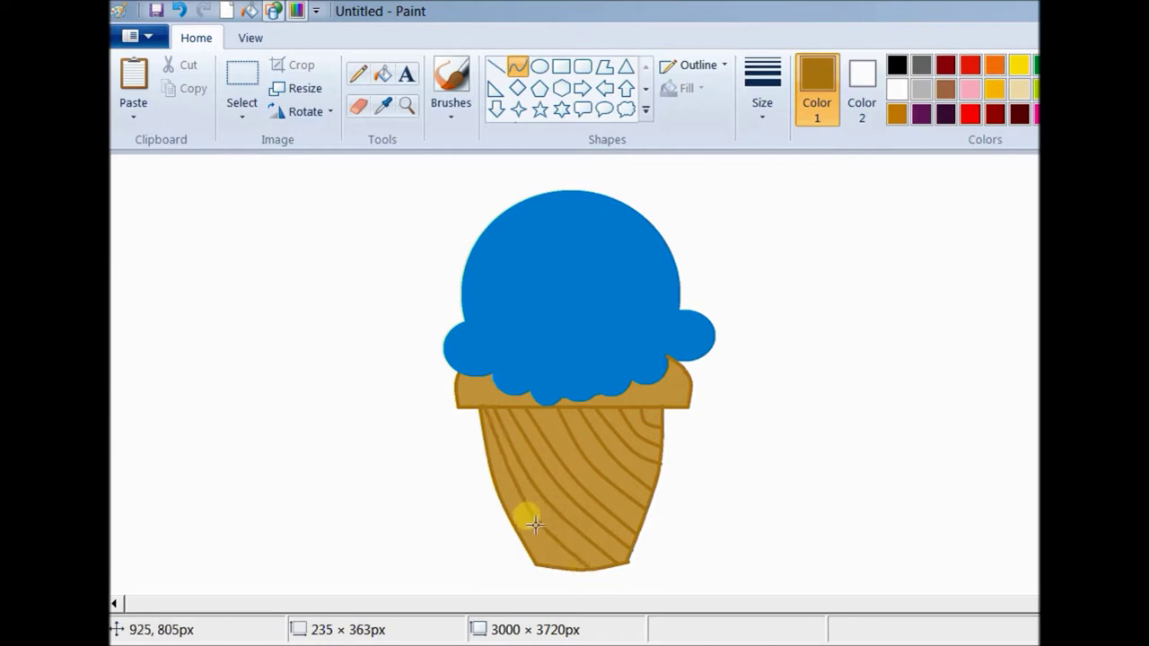
{"action": "left_click", "coordinate": [517, 68]}
{"action": "left_click_drag", "start_coordinate": [499, 478], "coordinate": [569, 576]}
{"action": "key", "text": "ctrl+z"}
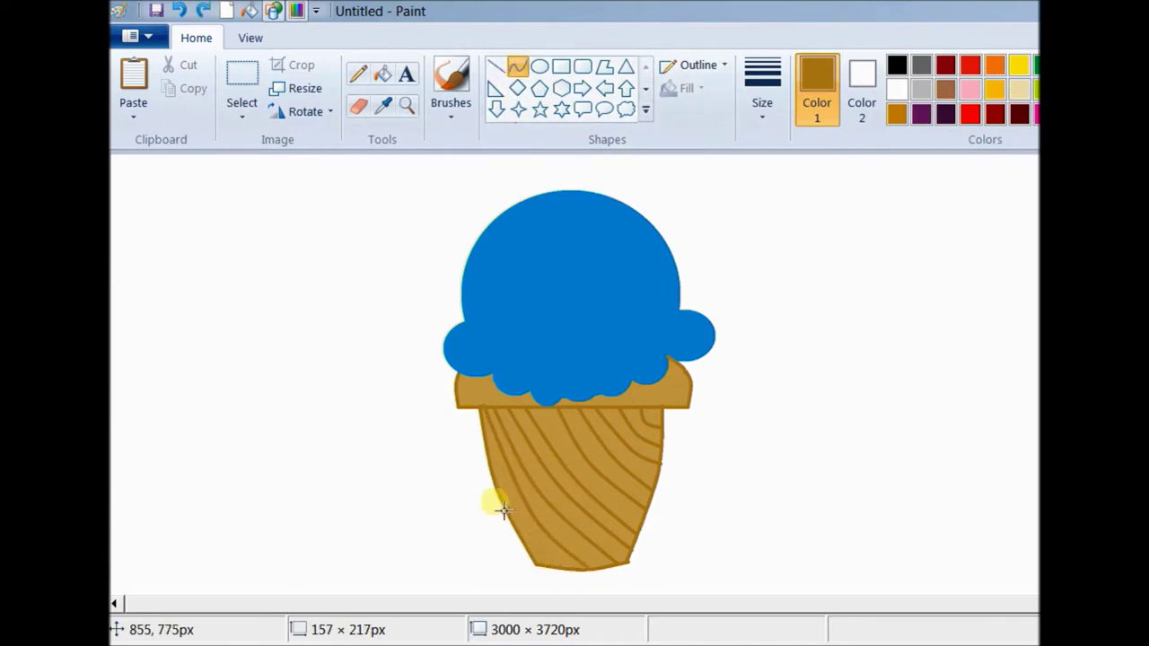
- Draw a curve about 153 × 215 px from the cone's left edge down to its base
{"action": "left_click_drag", "start_coordinate": [498, 479], "coordinate": [546, 535]}
{"action": "left_click", "coordinate": [517, 67]}
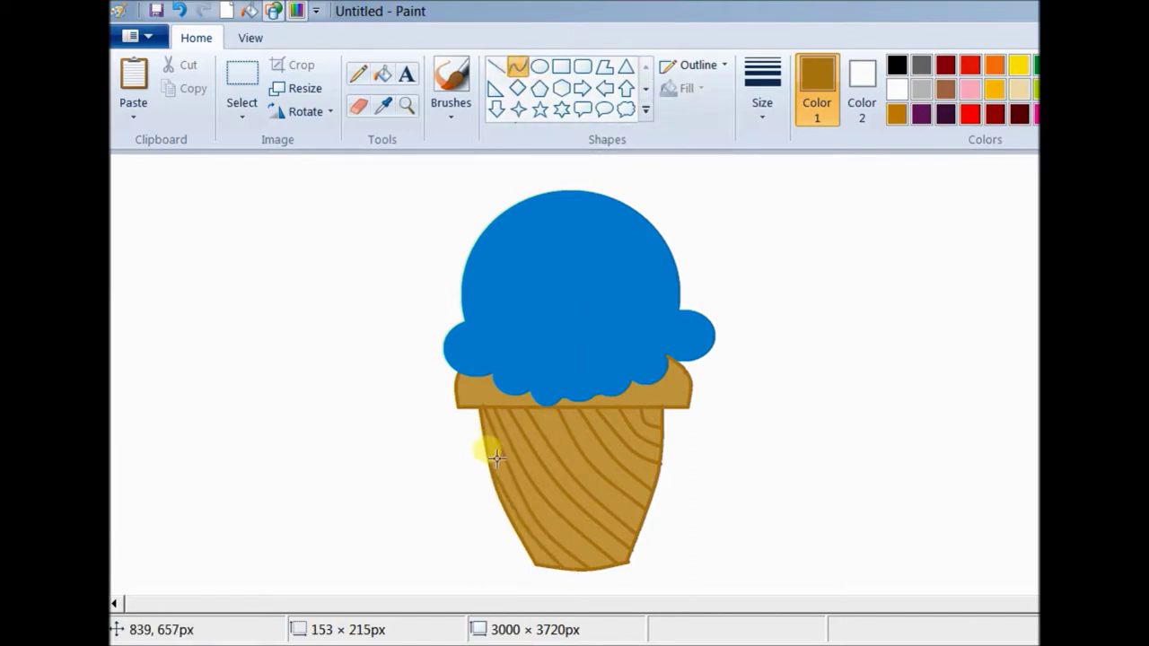
- Draw short opposing curves across the upper-left corner of the cone body to start the waffle crosshatch
{"action": "left_click", "coordinate": [515, 69]}
{"action": "left_click_drag", "start_coordinate": [509, 438], "coordinate": [393, 470]}
{"action": "key", "text": "ctrl+z"}
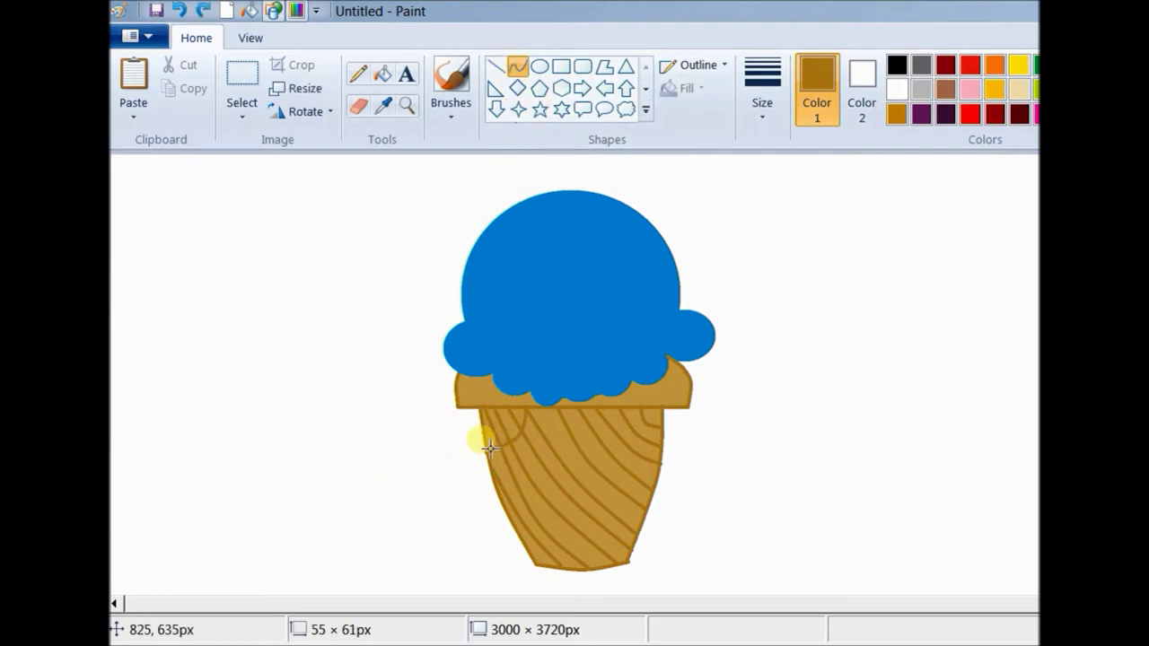
{"action": "mouse_move", "coordinate": [551, 444]}
{"action": "left_mouse_down"}
{"action": "mouse_move", "coordinate": [488, 436]}
{"action": "mouse_move", "coordinate": [517, 419]}
{"action": "left_mouse_up"}
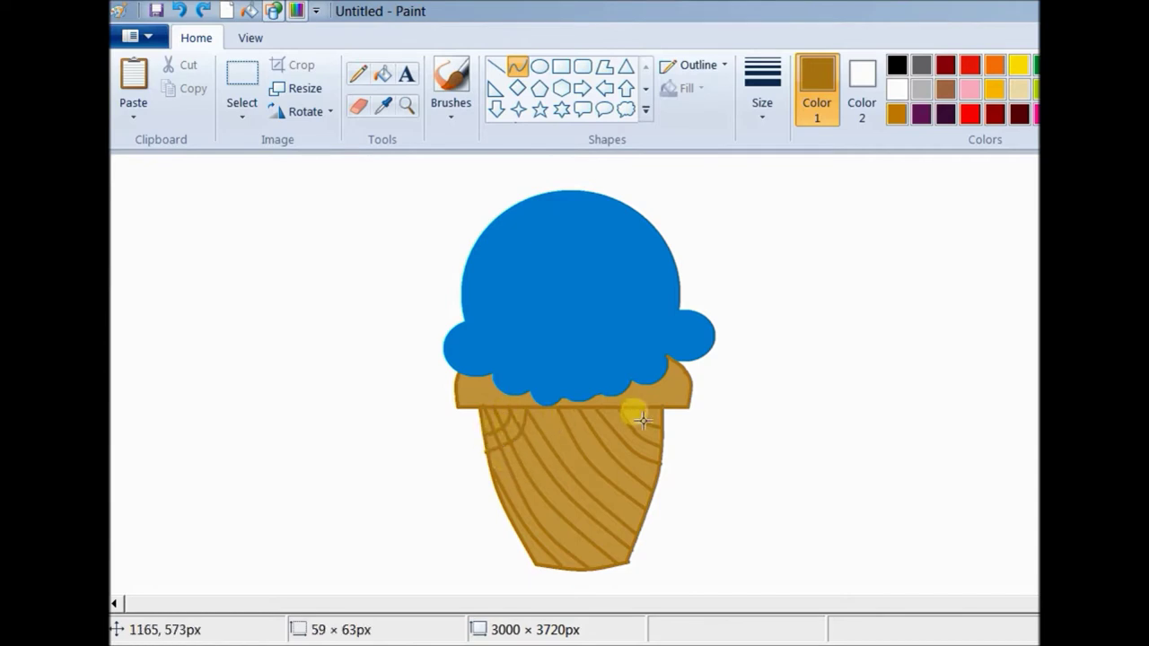
{"action": "left_click_drag", "start_coordinate": [493, 444], "coordinate": [528, 479]}
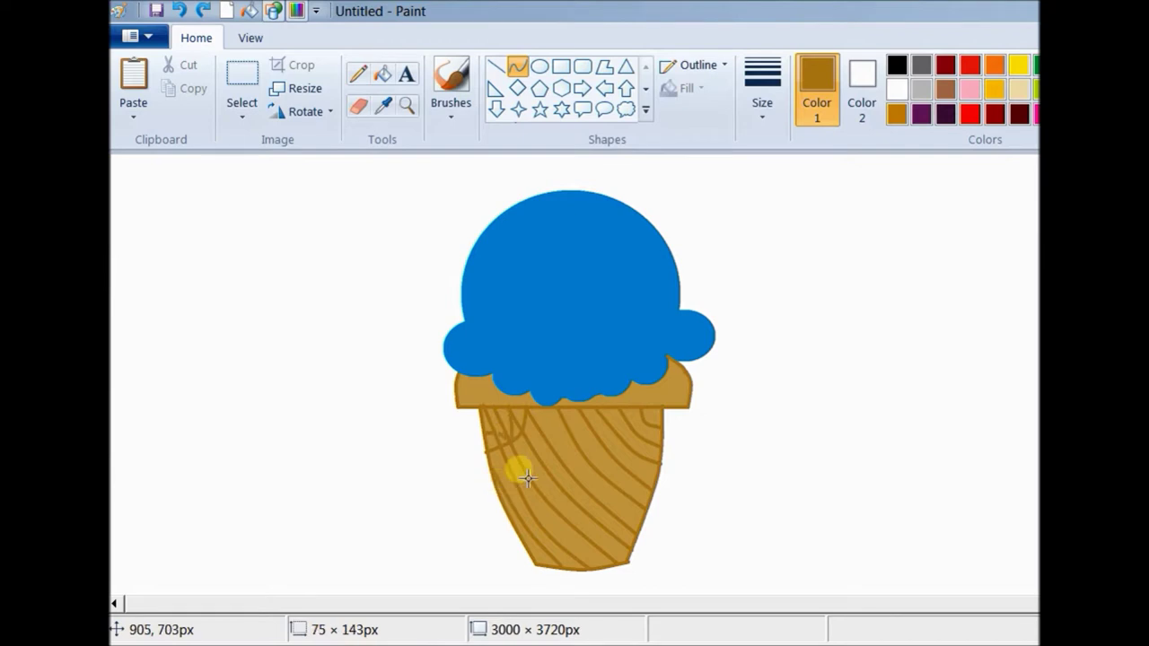
- Draw two longer crossing curves from the rim down to the cone's left edge, the last about 175 × 271 px
{"action": "mouse_move", "coordinate": [572, 408]}
{"action": "left_mouse_down"}
{"action": "mouse_move", "coordinate": [525, 455]}
{"action": "mouse_move", "coordinate": [506, 497]}
{"action": "mouse_move", "coordinate": [549, 472]}
{"action": "left_mouse_up"}
{"action": "left_click", "coordinate": [518, 70]}
{"action": "left_click_drag", "start_coordinate": [605, 419], "coordinate": [523, 538]}
{"action": "left_click_drag", "start_coordinate": [555, 499], "coordinate": [570, 503]}
- Draw straight diagonal lines from the rim down to the cone's left edge, the last about 251 × 291 px
{"action": "left_click", "coordinate": [513, 74]}
{"action": "left_click", "coordinate": [470, 70]}
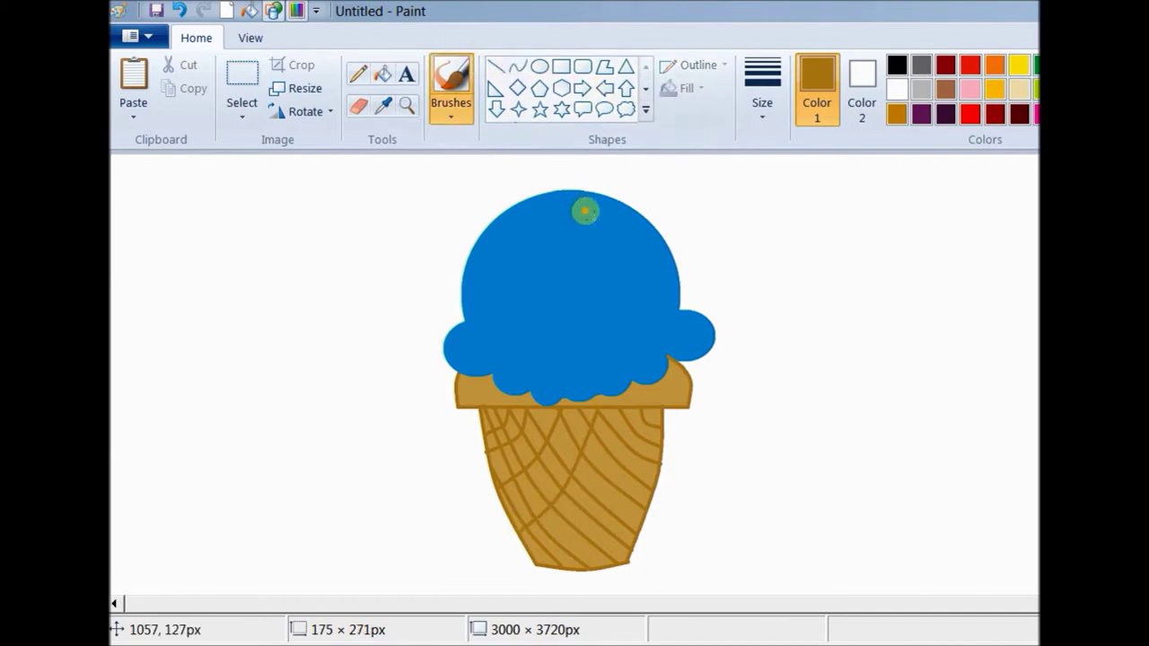
{"action": "left_click", "coordinate": [494, 66]}
{"action": "left_click_drag", "start_coordinate": [530, 409], "coordinate": [489, 452]}
{"action": "mouse_move", "coordinate": [565, 407]}
{"action": "left_mouse_down"}
{"action": "mouse_move", "coordinate": [493, 474]}
{"action": "mouse_move", "coordinate": [518, 495]}
{"action": "mouse_move", "coordinate": [506, 508]}
{"action": "left_mouse_up"}
{"action": "left_click_drag", "start_coordinate": [621, 422], "coordinate": [525, 529]}
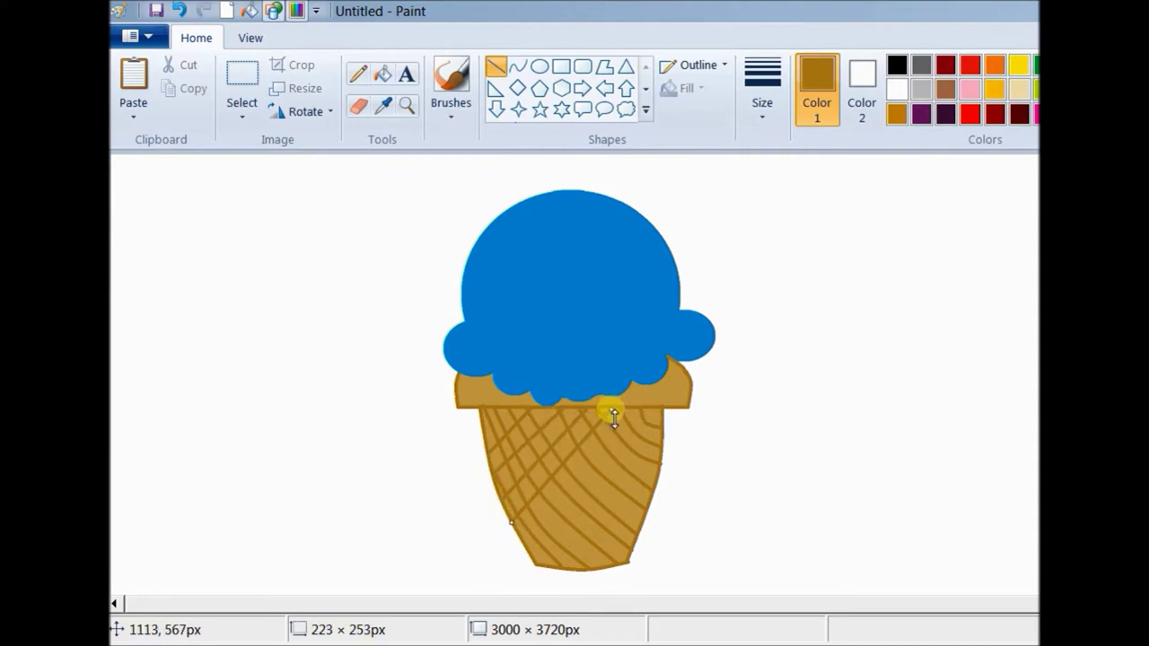
{"action": "left_click_drag", "start_coordinate": [635, 407], "coordinate": [522, 537]}
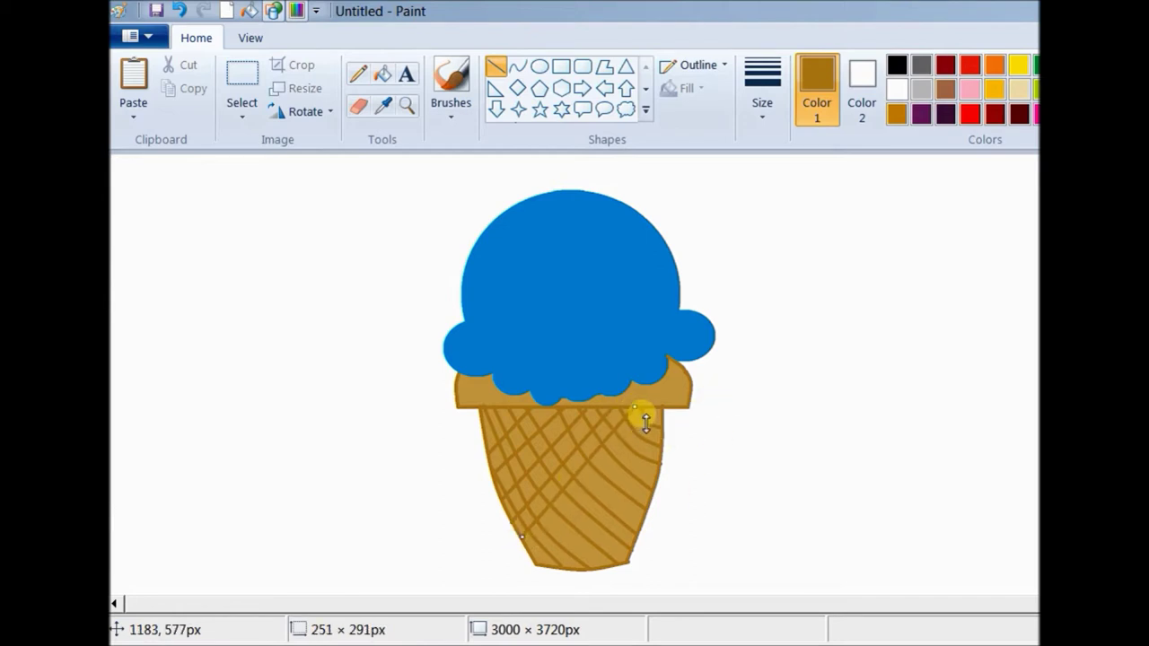
- Complete the waffle crosshatch with straight diagonals from the cone's right edge down to its base, the last about 117 × 169 px
{"action": "left_click_drag", "start_coordinate": [638, 411], "coordinate": [530, 556]}
{"action": "left_click", "coordinate": [715, 467]}
{"action": "key", "text": "ctrl+z"}
{"action": "mouse_move", "coordinate": [669, 435]}
{"action": "left_mouse_down"}
{"action": "mouse_move", "coordinate": [575, 574]}
{"action": "mouse_move", "coordinate": [553, 575]}
{"action": "left_mouse_up"}
{"action": "left_click_drag", "start_coordinate": [671, 464], "coordinate": [573, 569]}
{"action": "left_click_drag", "start_coordinate": [662, 502], "coordinate": [609, 575]}
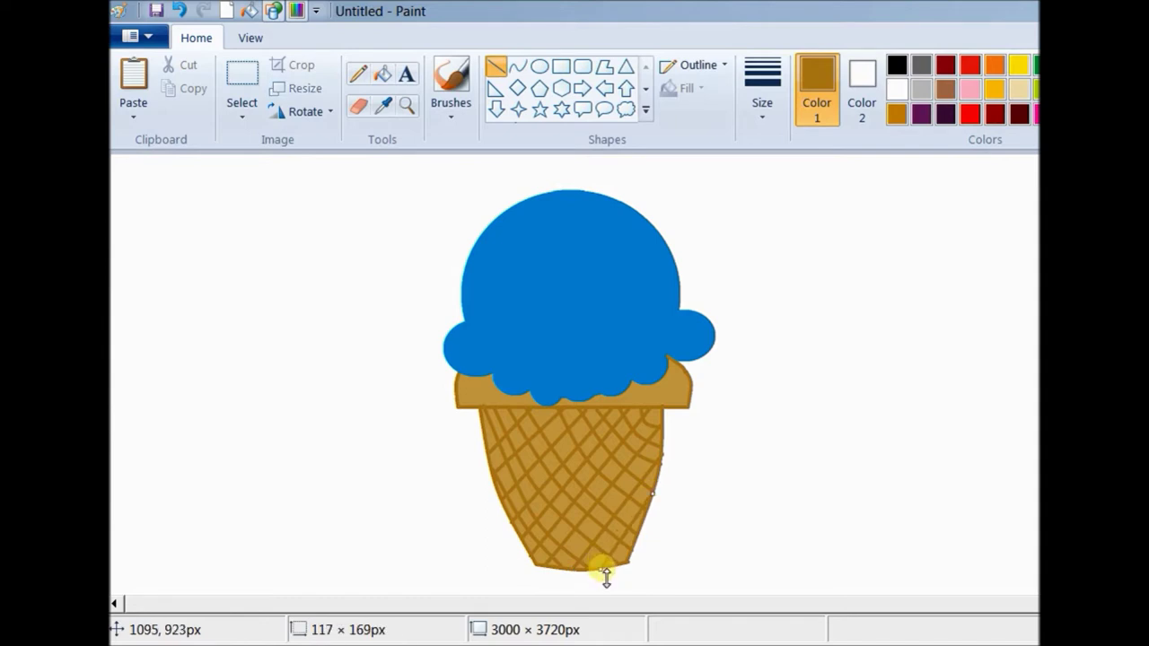
- Draw a light blue circle with a solid light blue fill, about 257 × 257 px, on the blue scoop's upper right
{"action": "left_click", "coordinate": [539, 67]}
{"action": "left_click", "coordinate": [1067, 89]}
{"action": "mouse_move", "coordinate": [566, 191]}
{"action": "left_mouse_down"}
{"action": "mouse_move", "coordinate": [676, 320]}
{"action": "mouse_move", "coordinate": [682, 306]}
{"action": "left_mouse_up"}
{"action": "mouse_move", "coordinate": [657, 251]}
{"action": "left_mouse_down"}
{"action": "mouse_move", "coordinate": [645, 267]}
{"action": "mouse_move", "coordinate": [654, 282]}
{"action": "left_mouse_up"}
{"action": "left_click", "coordinate": [862, 90]}
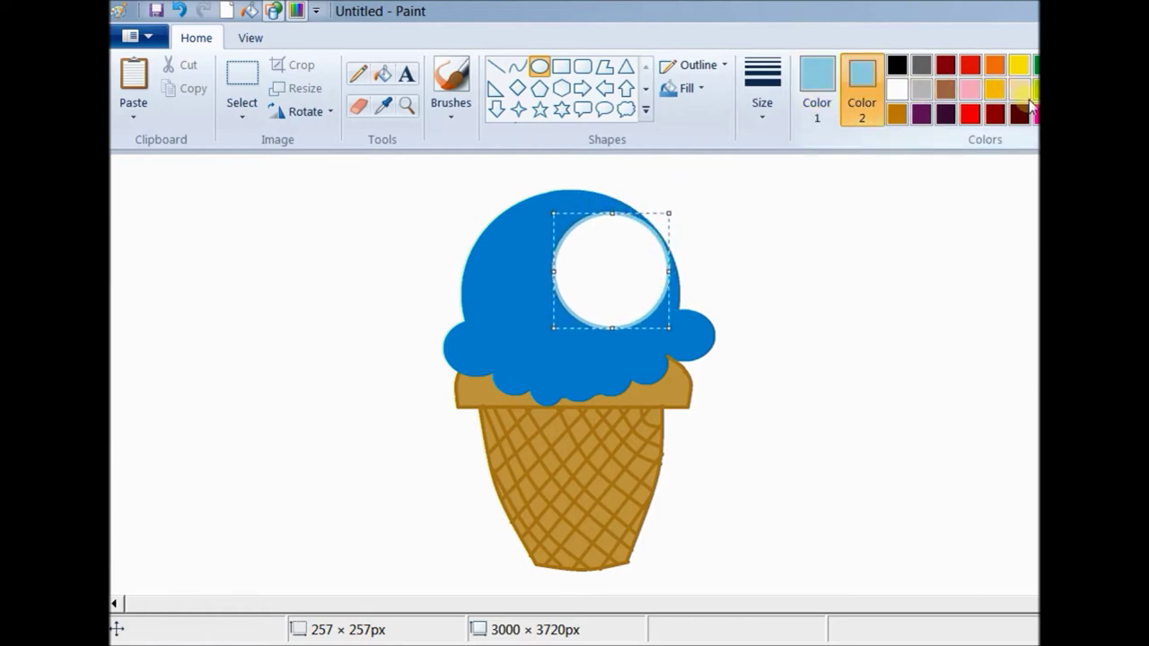
{"action": "left_click", "coordinate": [689, 88]}
{"action": "left_click", "coordinate": [710, 138]}
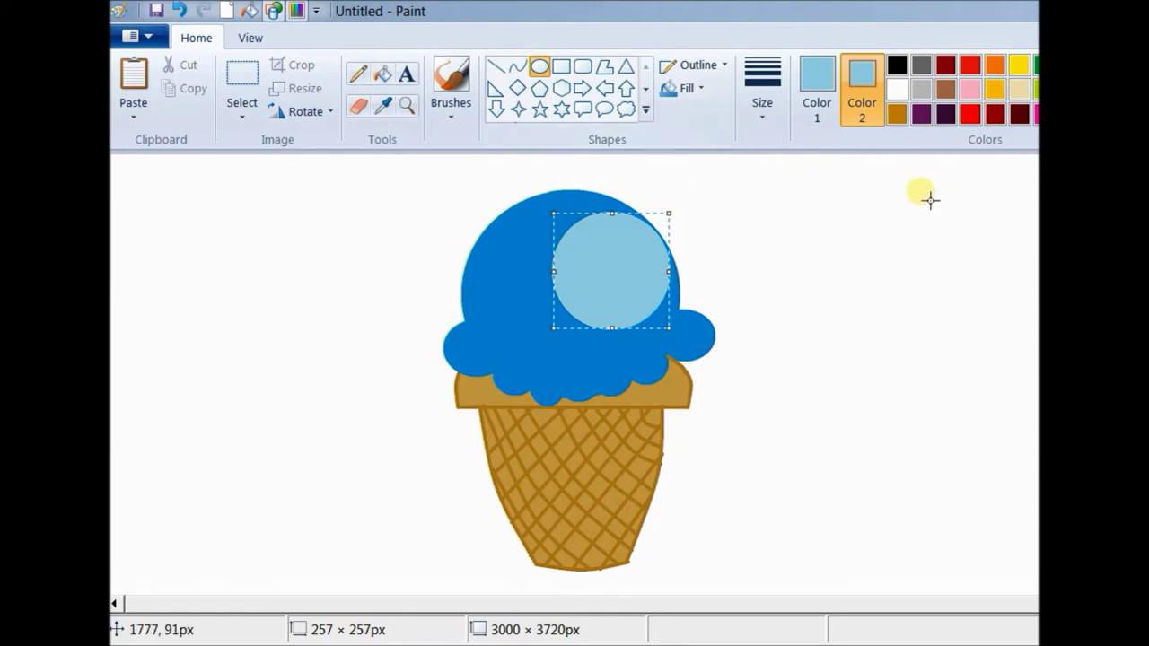
- Set the circle's fill to a lighter custom blue with Red 104, Green 209, Blue 255
{"action": "left_click", "coordinate": [1144, 90]}
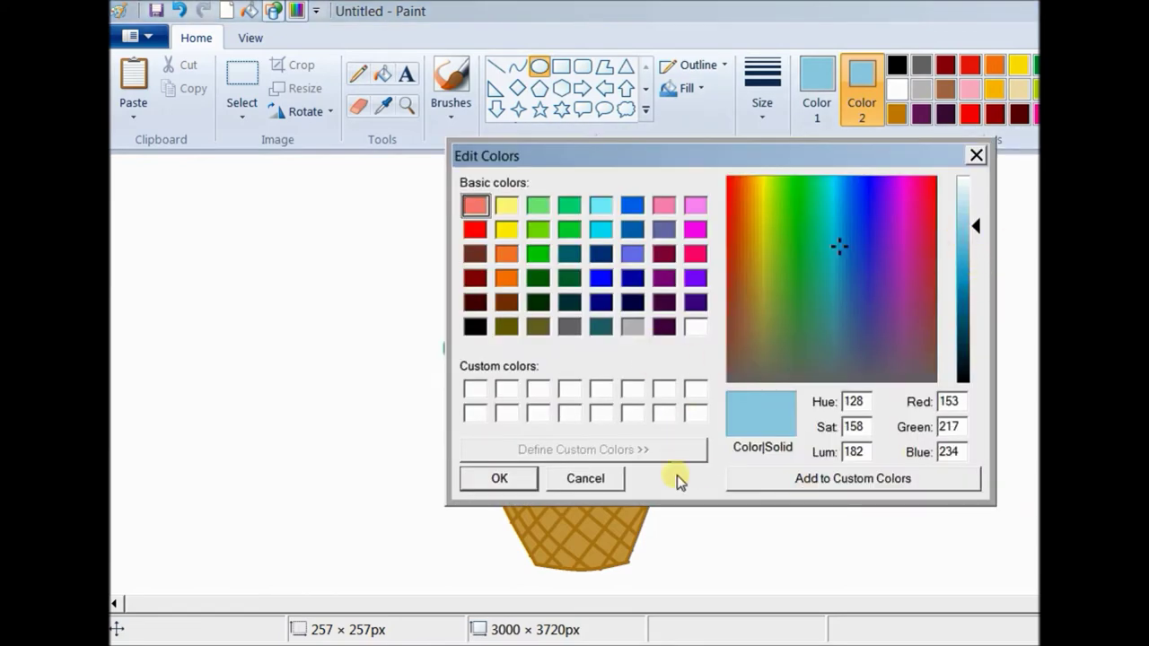
{"action": "left_click", "coordinate": [587, 479]}
{"action": "left_click", "coordinate": [1066, 64]}
{"action": "left_click", "coordinate": [1144, 90]}
{"action": "left_click_drag", "start_coordinate": [963, 260], "coordinate": [971, 239]}
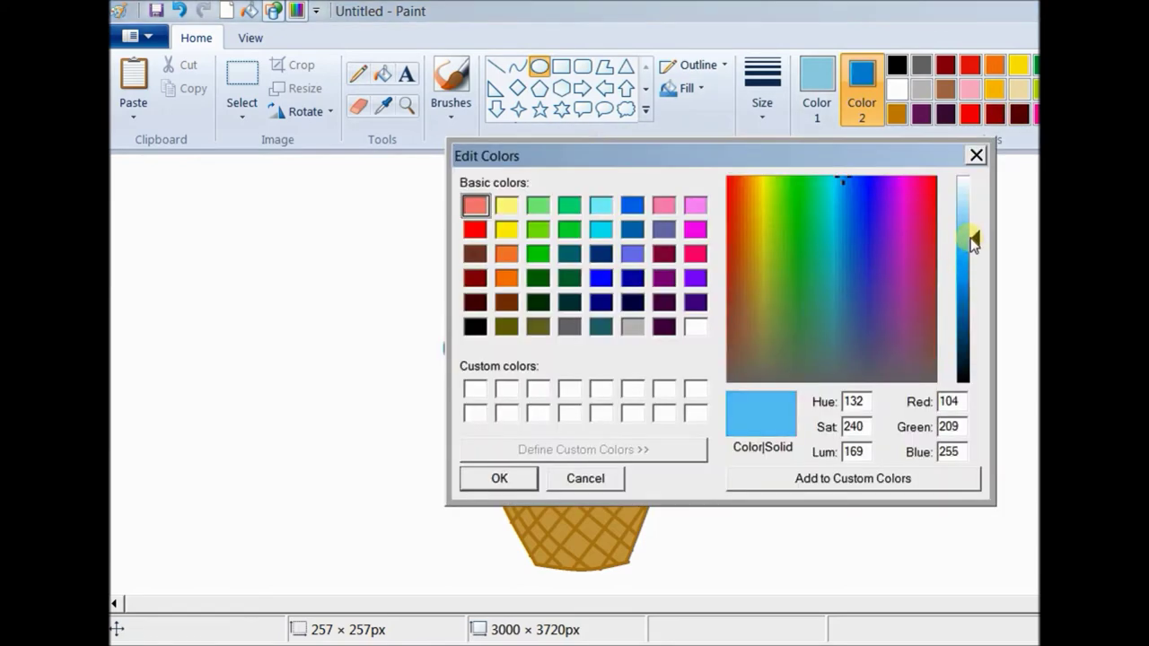
{"action": "left_click", "coordinate": [504, 478]}
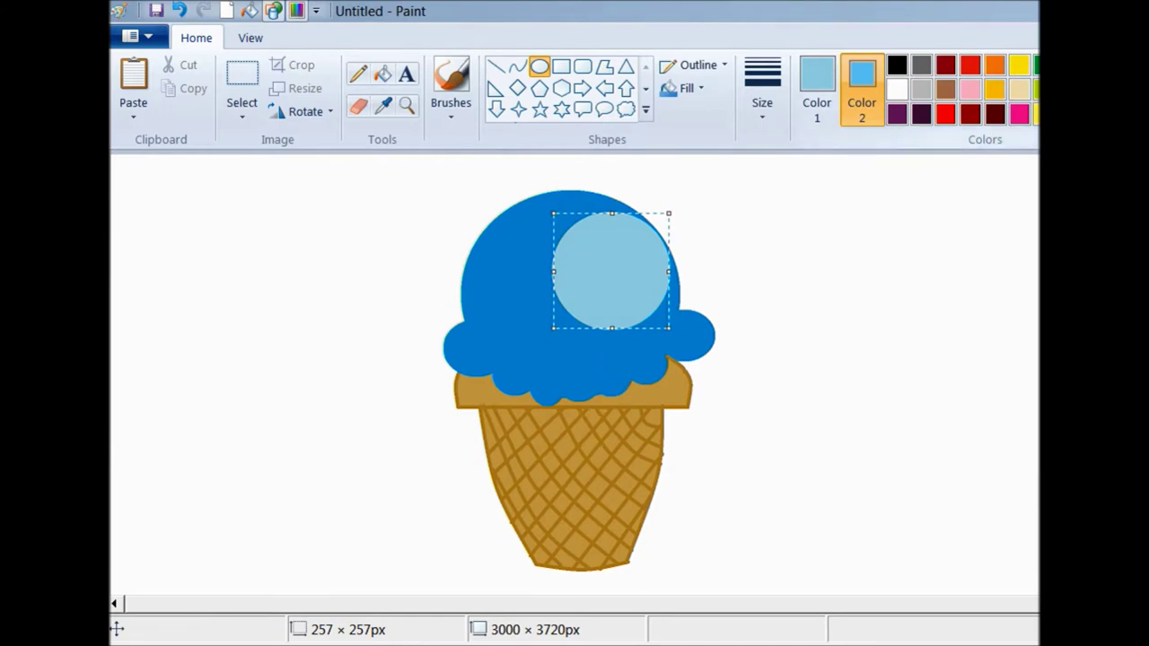
- Give the circle the scoop's blue as its outline and a slightly darker custom blue as its fill
{"action": "left_click", "coordinate": [817, 89]}
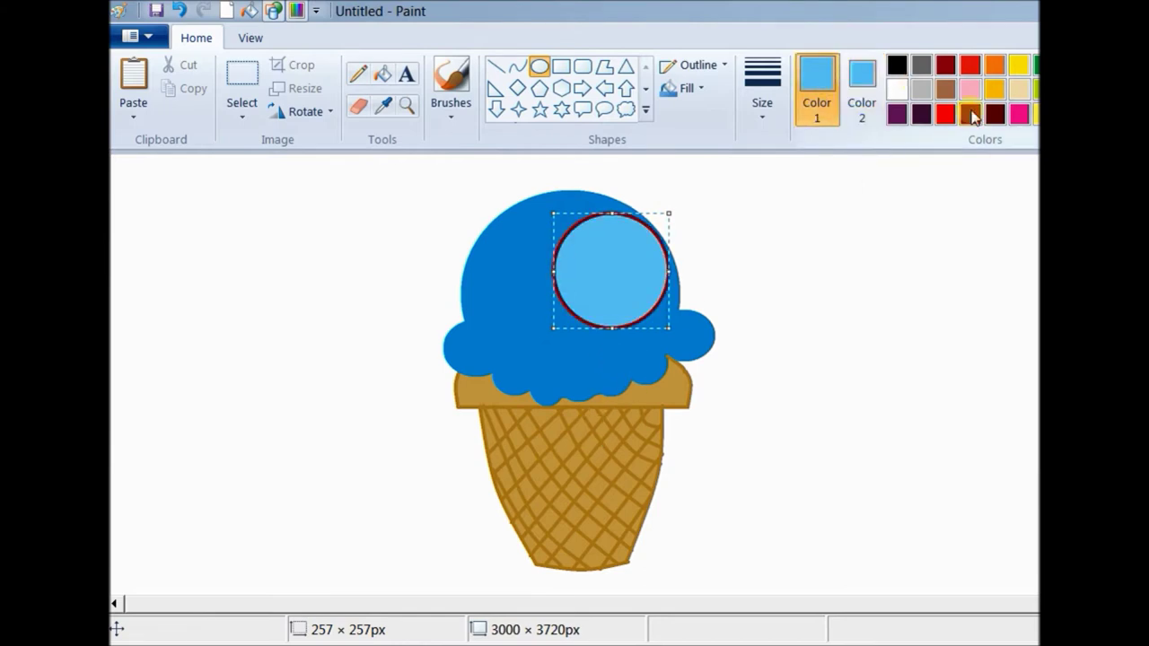
{"action": "left_click", "coordinate": [1092, 115]}
{"action": "left_click", "coordinate": [874, 107]}
{"action": "left_click", "coordinate": [1067, 66]}
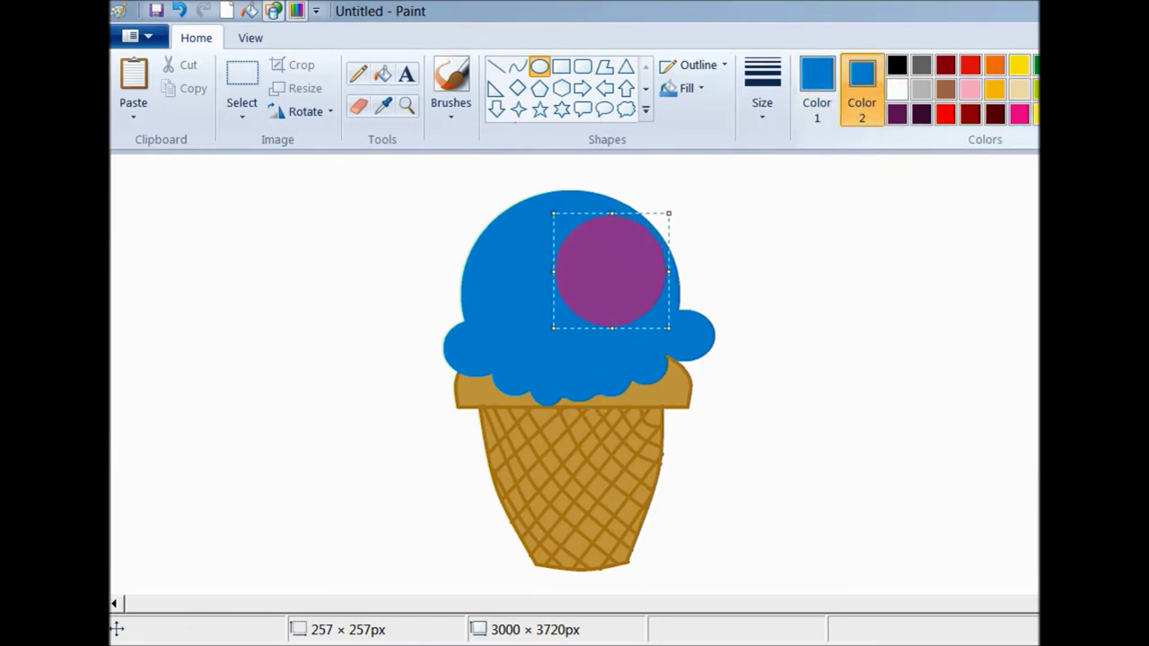
{"action": "left_click", "coordinate": [1146, 88]}
{"action": "left_click_drag", "start_coordinate": [977, 293], "coordinate": [977, 302]}
{"action": "left_click", "coordinate": [499, 479]}
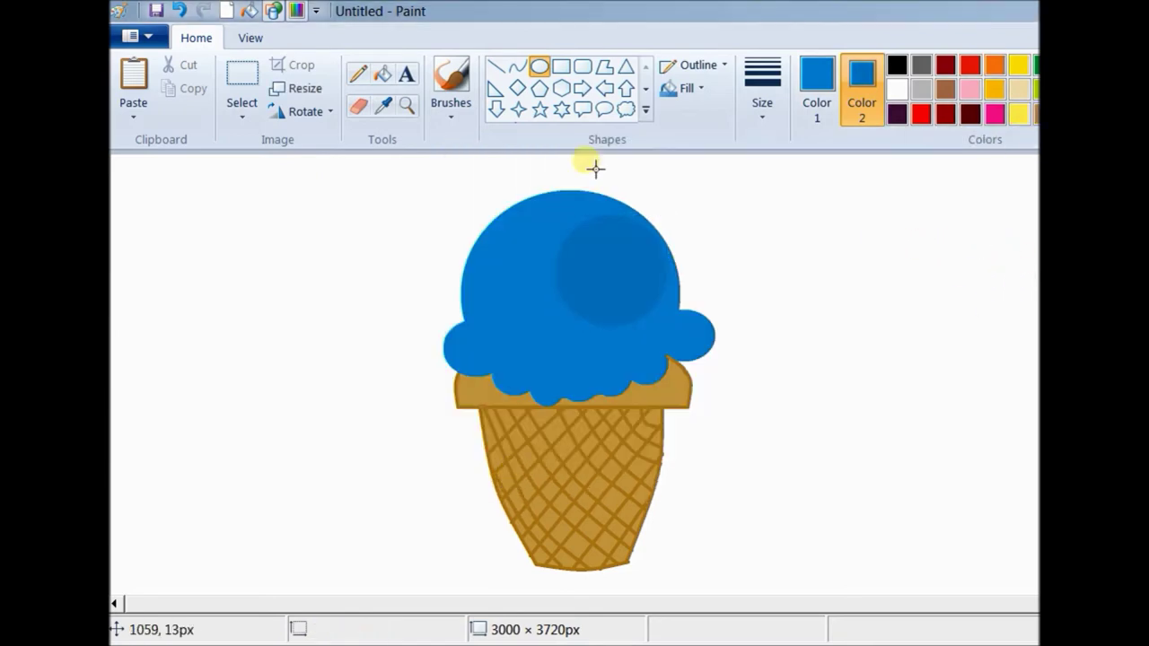
- Draw an ellipse with dark red outline and fill over the scoop's top and adjust it to about 433 × 311 px
{"action": "left_click", "coordinate": [947, 66]}
{"action": "mouse_move", "coordinate": [476, 182]}
{"action": "left_mouse_down"}
{"action": "mouse_move", "coordinate": [541, 248]}
{"action": "mouse_move", "coordinate": [671, 341]}
{"action": "left_mouse_up"}
{"action": "left_click_drag", "start_coordinate": [628, 290], "coordinate": [624, 286]}
{"action": "left_click", "coordinate": [817, 90]}
{"action": "left_click", "coordinate": [945, 66]}
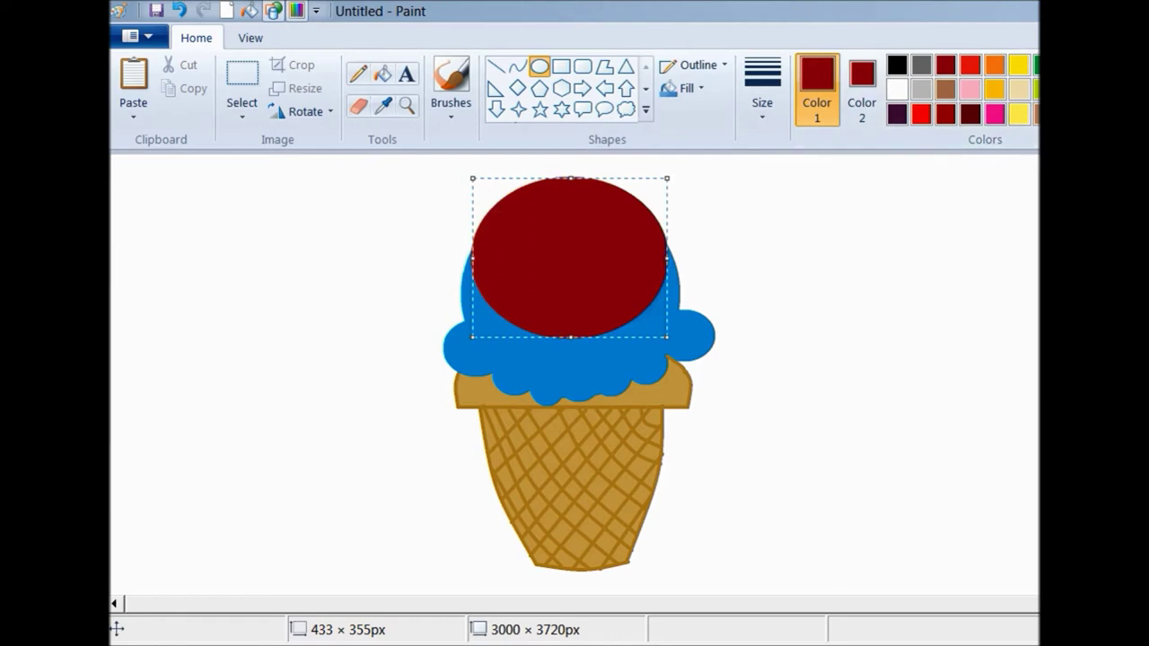
{"action": "left_click_drag", "start_coordinate": [570, 347], "coordinate": [573, 323]}
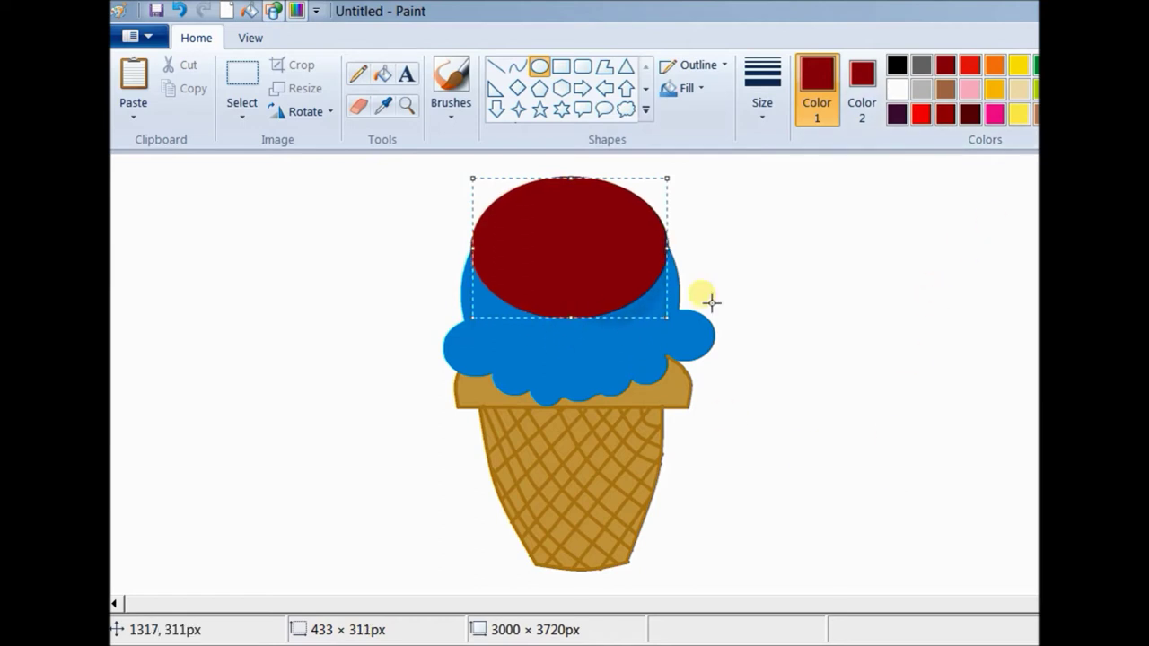
- Try adding small overlapping dark red ellipses along the lower edge of the large ellipse
{"action": "mouse_move", "coordinate": [457, 248]}
{"action": "left_mouse_down"}
{"action": "mouse_move", "coordinate": [527, 302]}
{"action": "mouse_move", "coordinate": [503, 289]}
{"action": "mouse_move", "coordinate": [549, 342]}
{"action": "mouse_move", "coordinate": [595, 325]}
{"action": "mouse_move", "coordinate": [635, 342]}
{"action": "left_mouse_up"}
{"action": "left_click", "coordinate": [580, 268]}
{"action": "left_click_drag", "start_coordinate": [627, 268], "coordinate": [693, 308]}
{"action": "mouse_move", "coordinate": [665, 249]}
{"action": "left_mouse_down"}
{"action": "mouse_move", "coordinate": [663, 234]}
{"action": "mouse_move", "coordinate": [668, 284]}
{"action": "mouse_move", "coordinate": [695, 311]}
{"action": "left_mouse_up"}
{"action": "left_click", "coordinate": [768, 243]}
- Undo the small dark red ellipses, keeping the large one
{"action": "key", "text": "ctrl+z"}
{"action": "key", "text": "ctrl+z"}
{"action": "key", "text": "ctrl+z"}
{"action": "key", "text": "ctrl+z"}
{"action": "key", "text": "ctrl+z"}
{"action": "key", "text": "ctrl+z"}
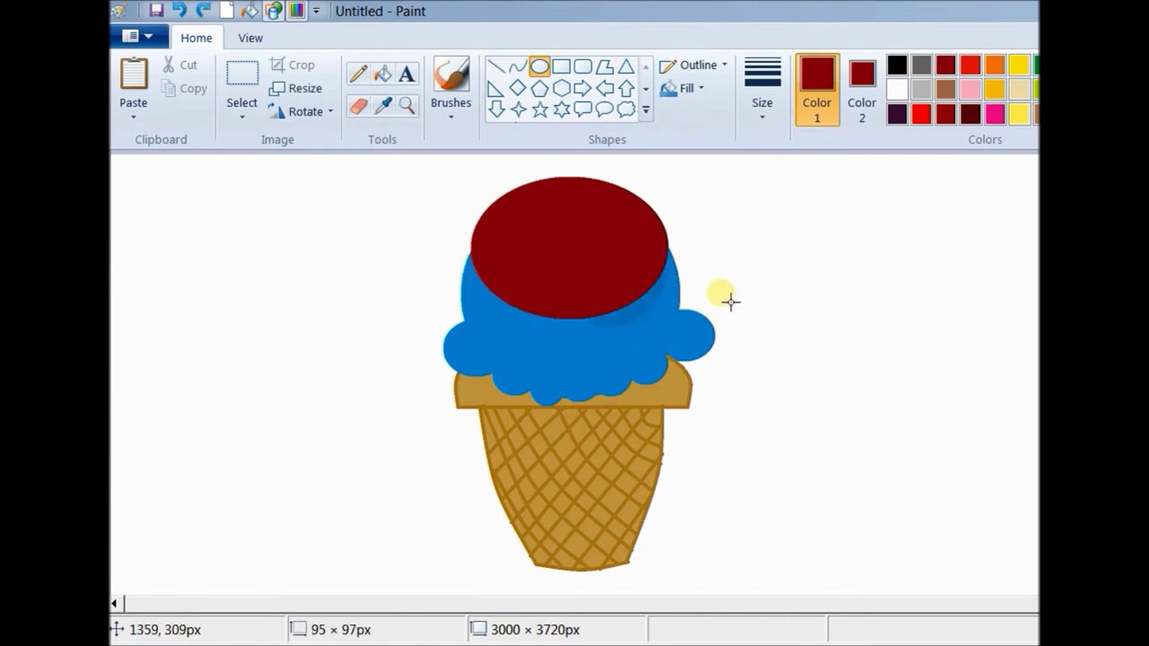
- Replace the large dark red ellipse with one about 425 × 333 px, positioned higher over the blue scoop
{"action": "key", "text": "ctrl+z"}
{"action": "left_click_drag", "start_coordinate": [465, 194], "coordinate": [658, 346]}
{"action": "left_click_drag", "start_coordinate": [579, 268], "coordinate": [598, 243]}
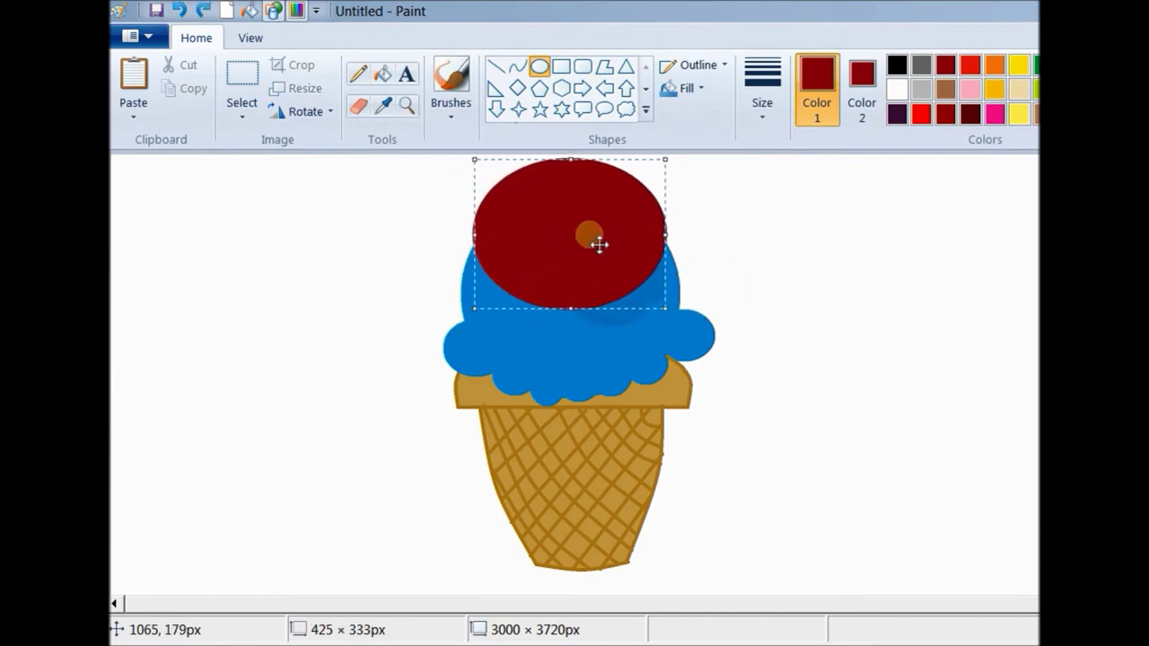
{"action": "left_click", "coordinate": [692, 283]}
- Add overlapping dark red ellipses along the topping's left and lower edges to form rounded bulges and a drip
{"action": "left_click_drag", "start_coordinate": [482, 243], "coordinate": [508, 293]}
{"action": "left_click_drag", "start_coordinate": [510, 268], "coordinate": [593, 347]}
{"action": "left_click", "coordinate": [778, 253]}
{"action": "left_click", "coordinate": [782, 275]}
{"action": "mouse_move", "coordinate": [586, 297]}
{"action": "left_mouse_down"}
{"action": "mouse_move", "coordinate": [624, 320]}
{"action": "mouse_move", "coordinate": [634, 293]}
{"action": "mouse_move", "coordinate": [655, 308]}
{"action": "left_mouse_up"}
{"action": "left_click", "coordinate": [795, 267]}
- Add dark red ellipses along the topping's lower right edge and a round bulge on its right side
{"action": "left_click_drag", "start_coordinate": [648, 262], "coordinate": [674, 290]}
{"action": "left_click", "coordinate": [694, 267]}
{"action": "left_click_drag", "start_coordinate": [662, 242], "coordinate": [710, 288]}
{"action": "left_click_drag", "start_coordinate": [696, 272], "coordinate": [679, 249]}
{"action": "left_click", "coordinate": [751, 268]}
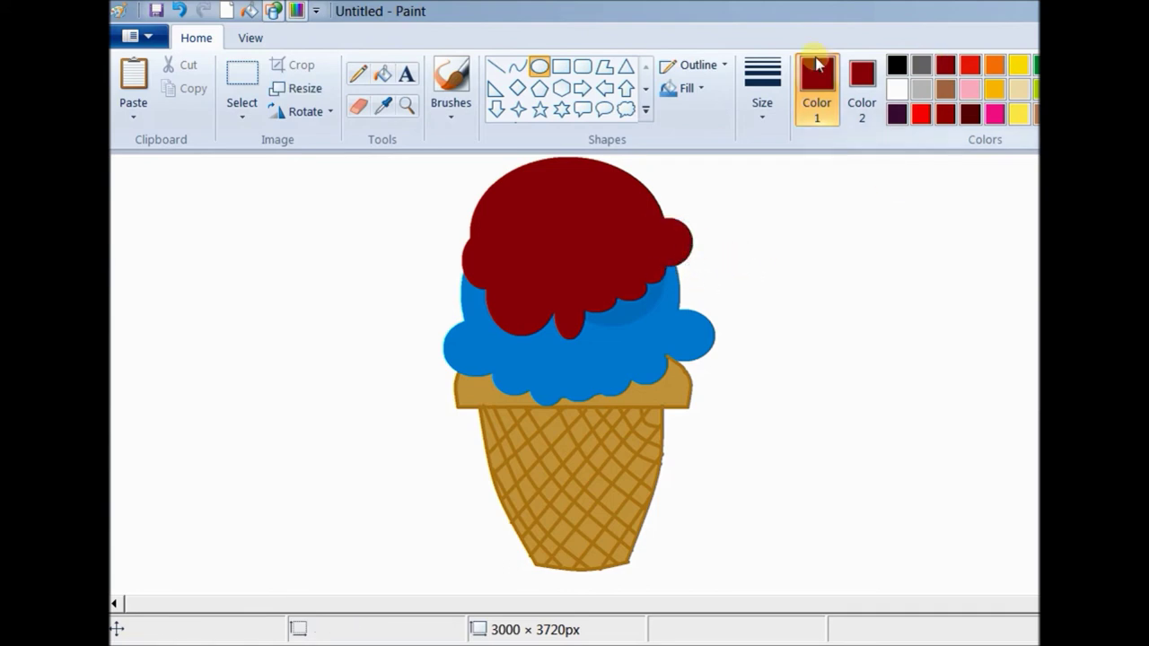
- Set the line thickness and scatter short straight gold sprinkles over the dark red topping
{"action": "left_click", "coordinate": [495, 67]}
{"action": "left_click", "coordinate": [781, 100]}
{"action": "left_click", "coordinate": [808, 274]}
{"action": "left_click", "coordinate": [995, 89]}
{"action": "left_click_drag", "start_coordinate": [512, 209], "coordinate": [520, 206]}
{"action": "left_click_drag", "start_coordinate": [546, 232], "coordinate": [623, 239]}
{"action": "left_click_drag", "start_coordinate": [600, 201], "coordinate": [612, 190]}
{"action": "key", "text": "ctrl+z"}
{"action": "key", "text": "ctrl+z"}
{"action": "left_click_drag", "start_coordinate": [579, 245], "coordinate": [579, 253]}
{"action": "left_click_drag", "start_coordinate": [552, 284], "coordinate": [551, 293]}
{"action": "left_click_drag", "start_coordinate": [489, 266], "coordinate": [516, 297]}
{"action": "left_click_drag", "start_coordinate": [588, 281], "coordinate": [597, 289]}
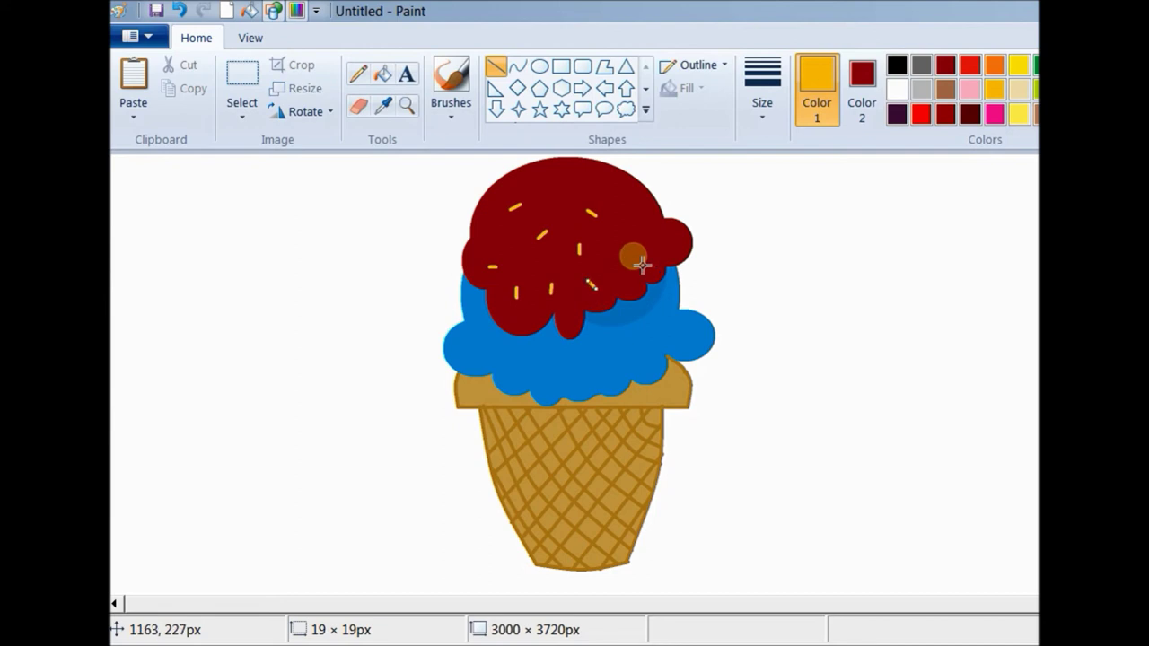
{"action": "left_click_drag", "start_coordinate": [671, 236], "coordinate": [677, 234]}
{"action": "left_click_drag", "start_coordinate": [627, 205], "coordinate": [587, 181]}
- Scatter short straight lime green sprinkles among the gold ones on the topping
{"action": "left_click_drag", "start_coordinate": [545, 184], "coordinate": [566, 214]}
{"action": "left_click", "coordinate": [1041, 88]}
{"action": "left_click_drag", "start_coordinate": [502, 192], "coordinate": [512, 187]}
{"action": "left_click_drag", "start_coordinate": [505, 243], "coordinate": [557, 259]}
{"action": "left_click_drag", "start_coordinate": [611, 263], "coordinate": [642, 230]}
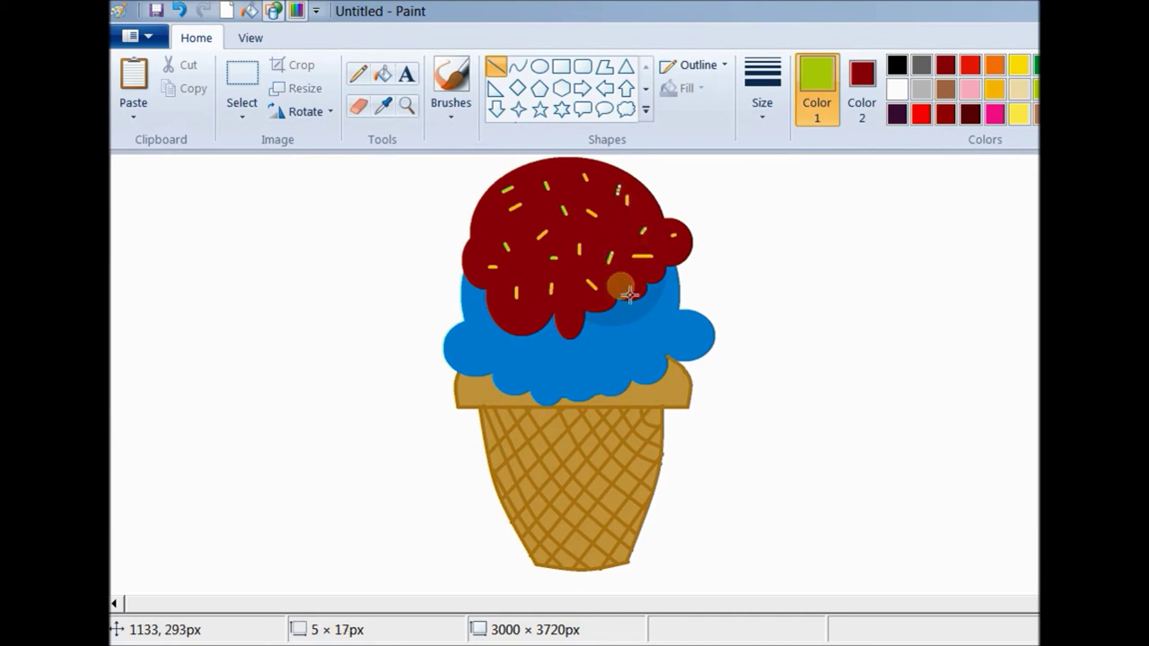
{"action": "left_click_drag", "start_coordinate": [532, 321], "coordinate": [523, 312]}
- Scatter short straight pink sprinkles over the topping, letting some stick out past its edge
{"action": "left_click", "coordinate": [995, 114]}
{"action": "left_click_drag", "start_coordinate": [508, 231], "coordinate": [578, 230]}
{"action": "left_click_drag", "start_coordinate": [577, 277], "coordinate": [539, 274]}
{"action": "mouse_move", "coordinate": [604, 231]}
{"action": "left_mouse_down"}
{"action": "mouse_move", "coordinate": [563, 169]}
{"action": "mouse_move", "coordinate": [537, 203]}
{"action": "mouse_move", "coordinate": [481, 223]}
{"action": "mouse_move", "coordinate": [481, 256]}
{"action": "left_mouse_up"}
{"action": "left_click_drag", "start_coordinate": [645, 204], "coordinate": [643, 181]}
{"action": "left_click_drag", "start_coordinate": [514, 174], "coordinate": [517, 176]}
{"action": "left_click_drag", "start_coordinate": [577, 316], "coordinate": [576, 326]}
{"action": "left_click_drag", "start_coordinate": [687, 255], "coordinate": [698, 260]}
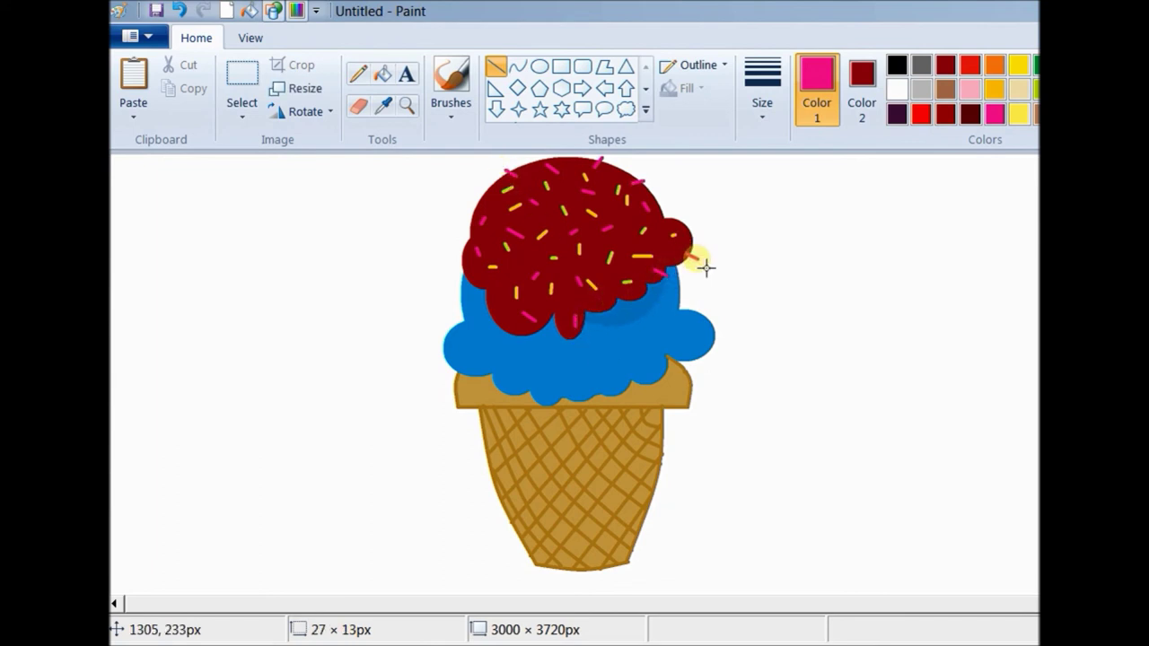
- Scatter short straight bright red sprinkles across the gaps in the topping, up to its upper edge
{"action": "left_click", "coordinate": [922, 114]}
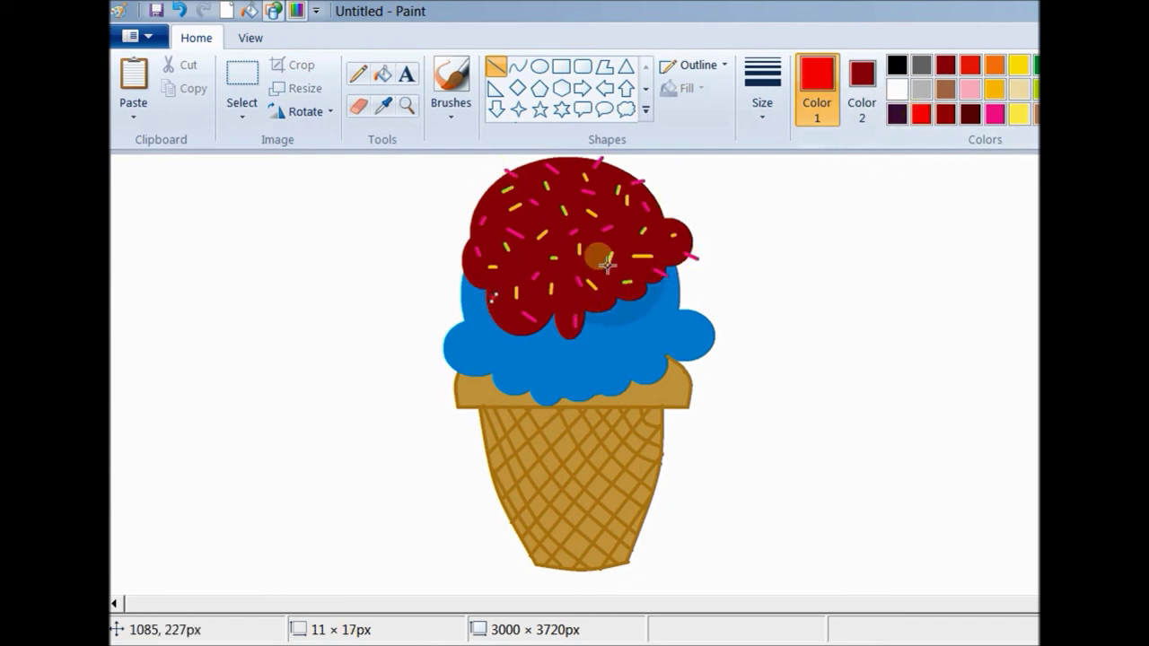
{"action": "left_click_drag", "start_coordinate": [558, 301], "coordinate": [557, 302]}
{"action": "left_click_drag", "start_coordinate": [516, 260], "coordinate": [528, 263]}
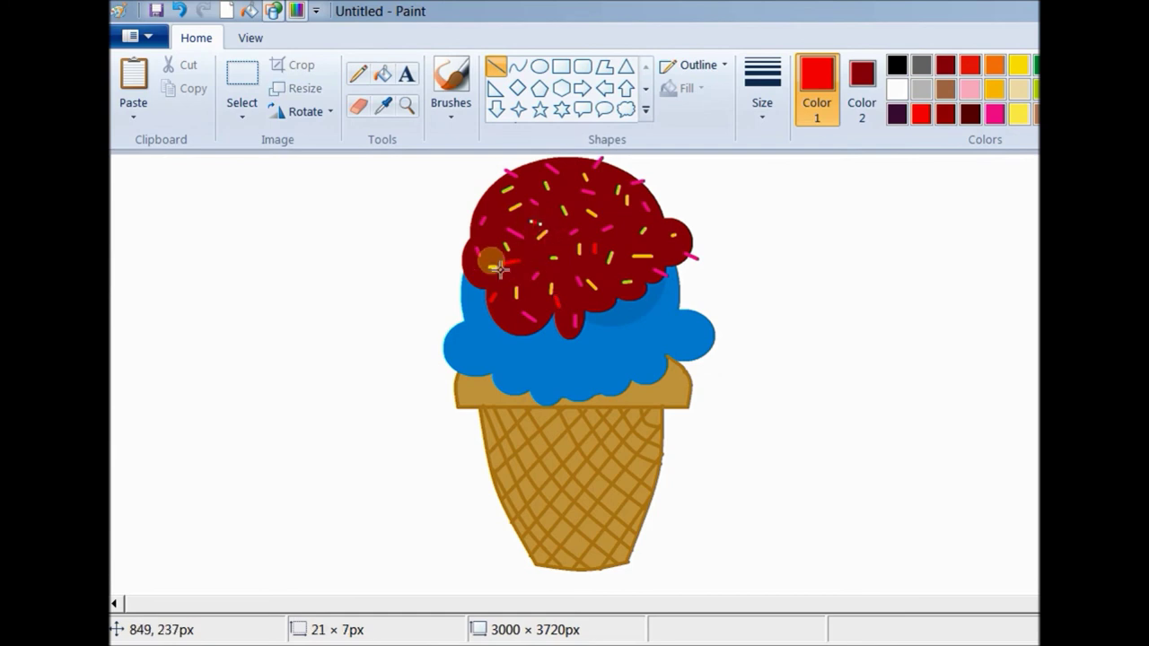
{"action": "left_click_drag", "start_coordinate": [500, 216], "coordinate": [486, 206]}
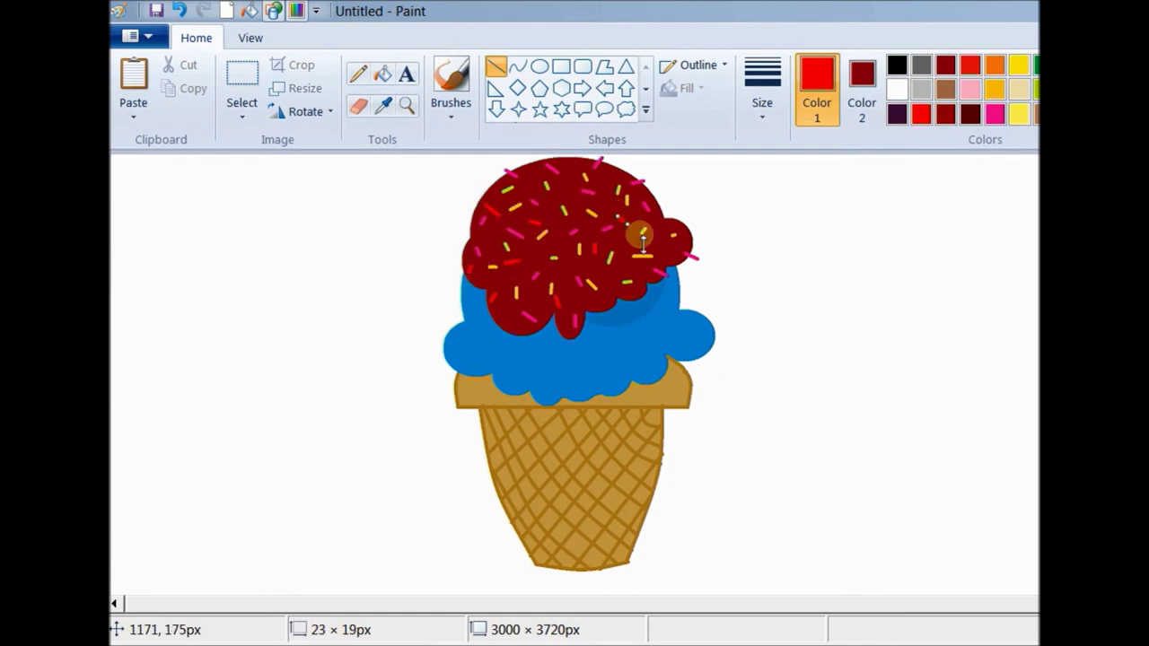
{"action": "left_click_drag", "start_coordinate": [678, 241], "coordinate": [678, 240]}
{"action": "left_click_drag", "start_coordinate": [596, 196], "coordinate": [603, 205]}
{"action": "left_click_drag", "start_coordinate": [539, 170], "coordinate": [539, 170]}
{"action": "left_click_drag", "start_coordinate": [571, 171], "coordinate": [569, 161]}
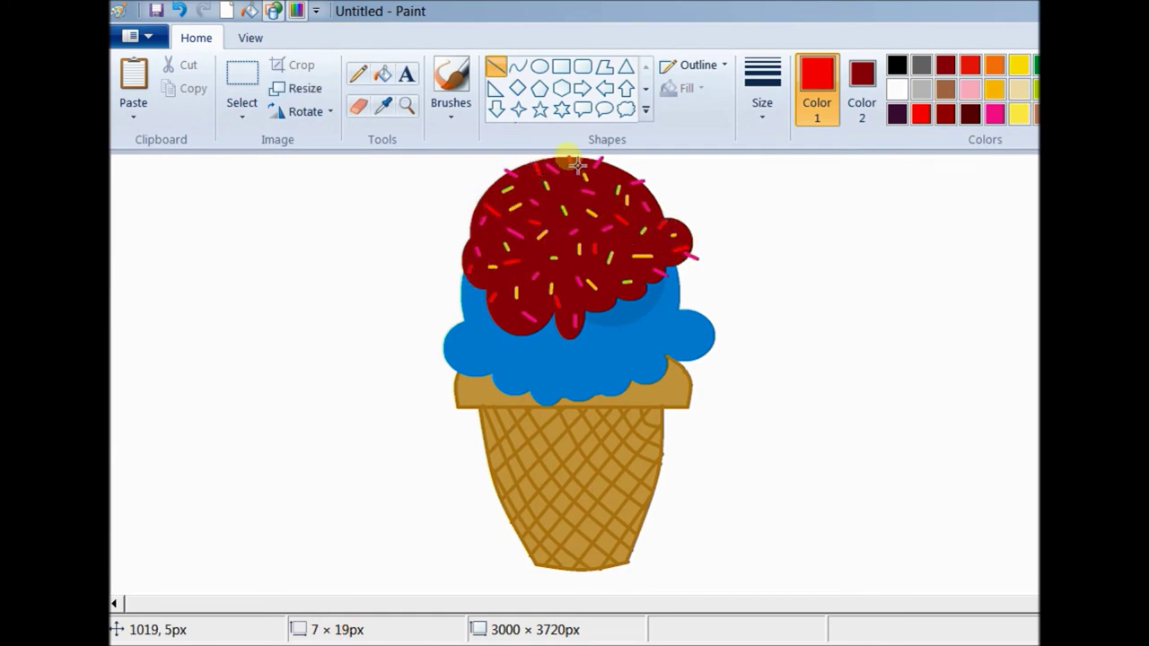
{"action": "left_click_drag", "start_coordinate": [562, 204], "coordinate": [573, 197]}
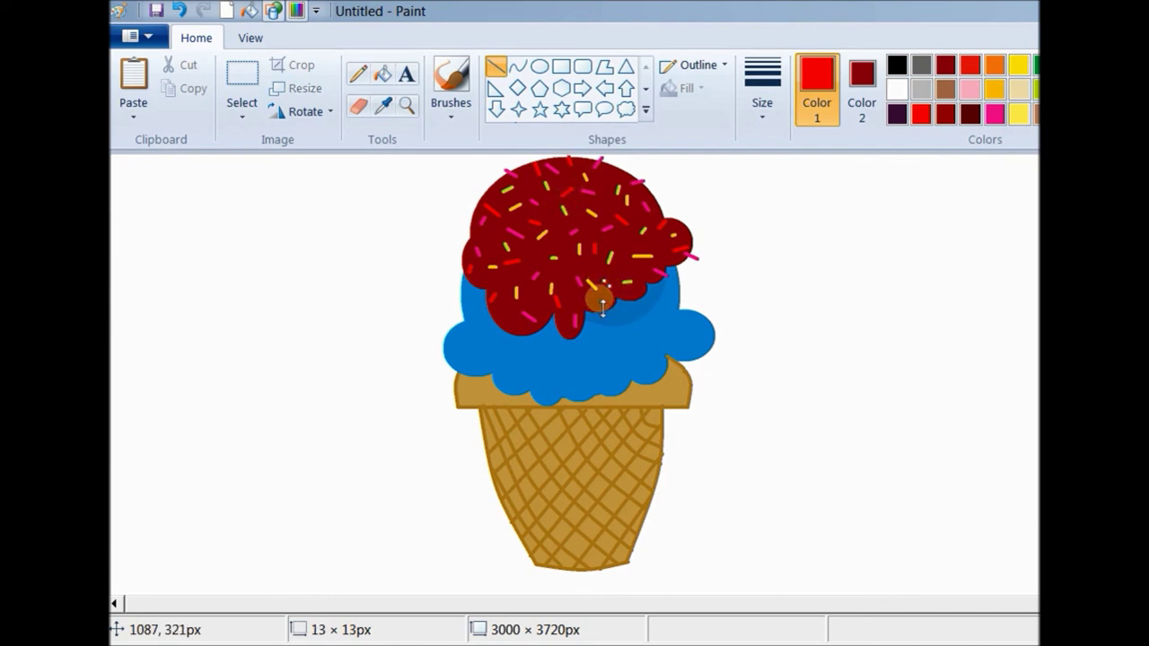
{"action": "left_click_drag", "start_coordinate": [548, 309], "coordinate": [548, 309]}
- Scatter short straight blue sprinkles over the dark red topping
{"action": "left_click", "coordinate": [1066, 114]}
{"action": "left_click_drag", "start_coordinate": [561, 252], "coordinate": [565, 243]}
{"action": "left_click_drag", "start_coordinate": [619, 214], "coordinate": [609, 209]}
{"action": "left_click_drag", "start_coordinate": [525, 181], "coordinate": [531, 187]}
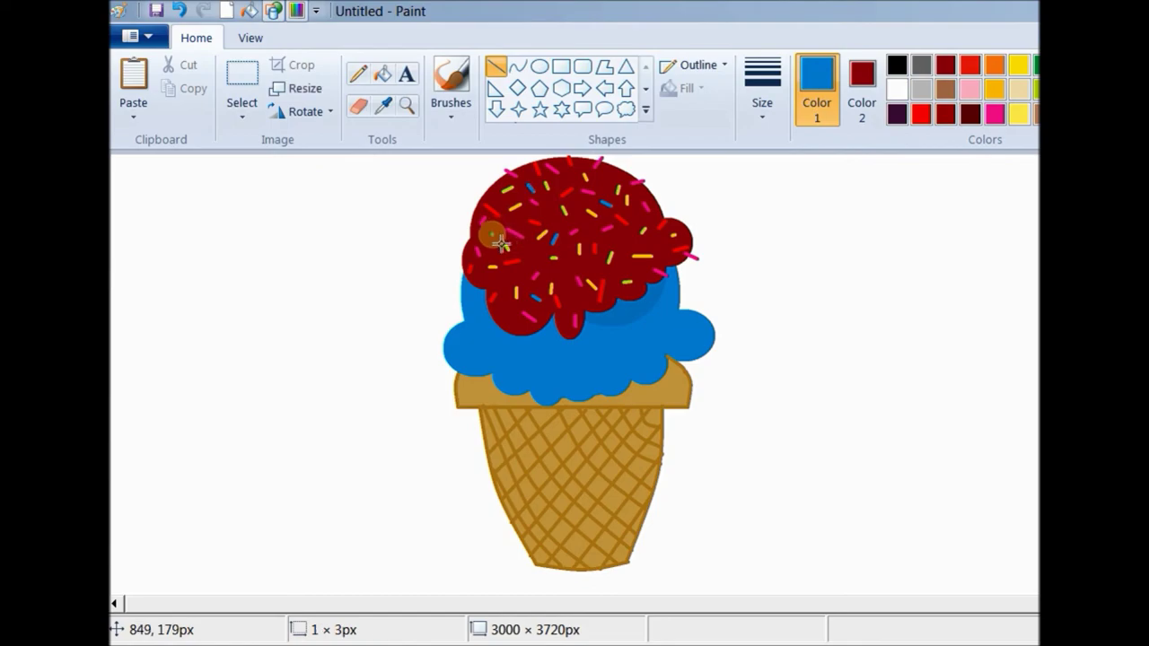